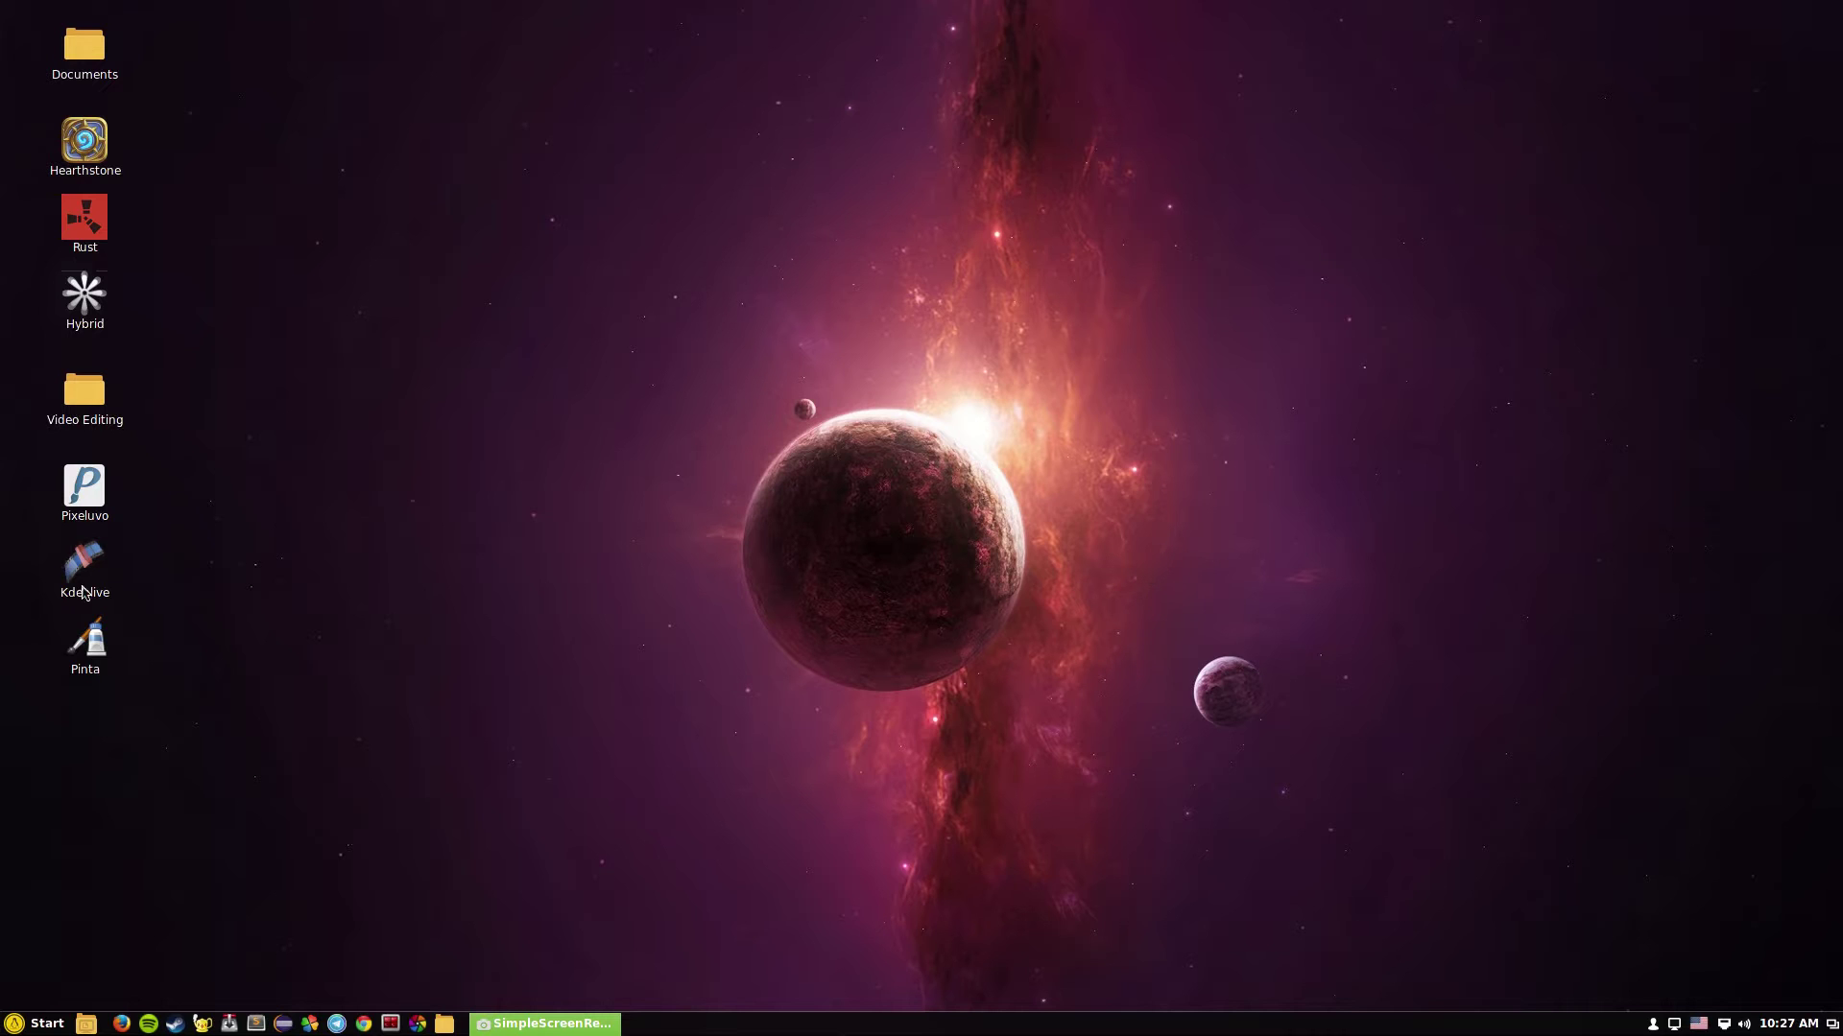
Move the Kdenlive icon beside Documents and Pinta under Pixeluvo, then deselect the icons
left_click_drag(84, 564, 183, 59)
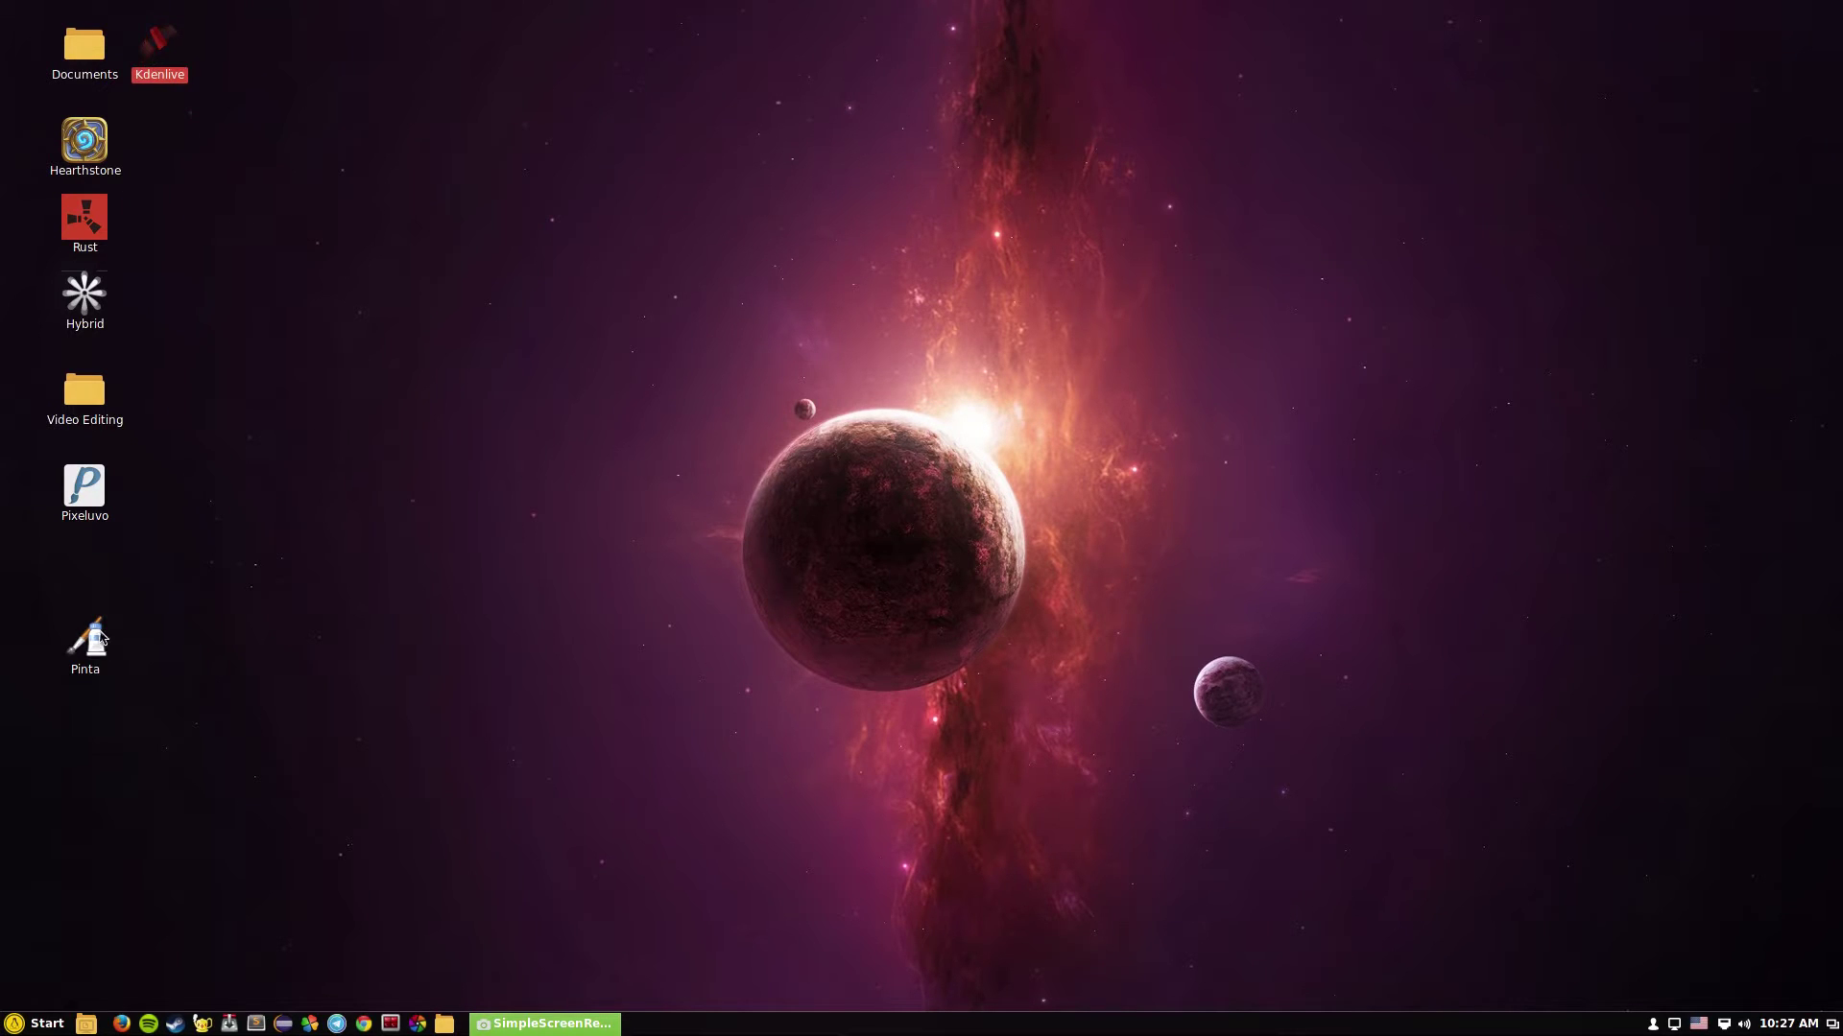
left_click_drag(87, 638, 82, 562)
left_click(351, 562)
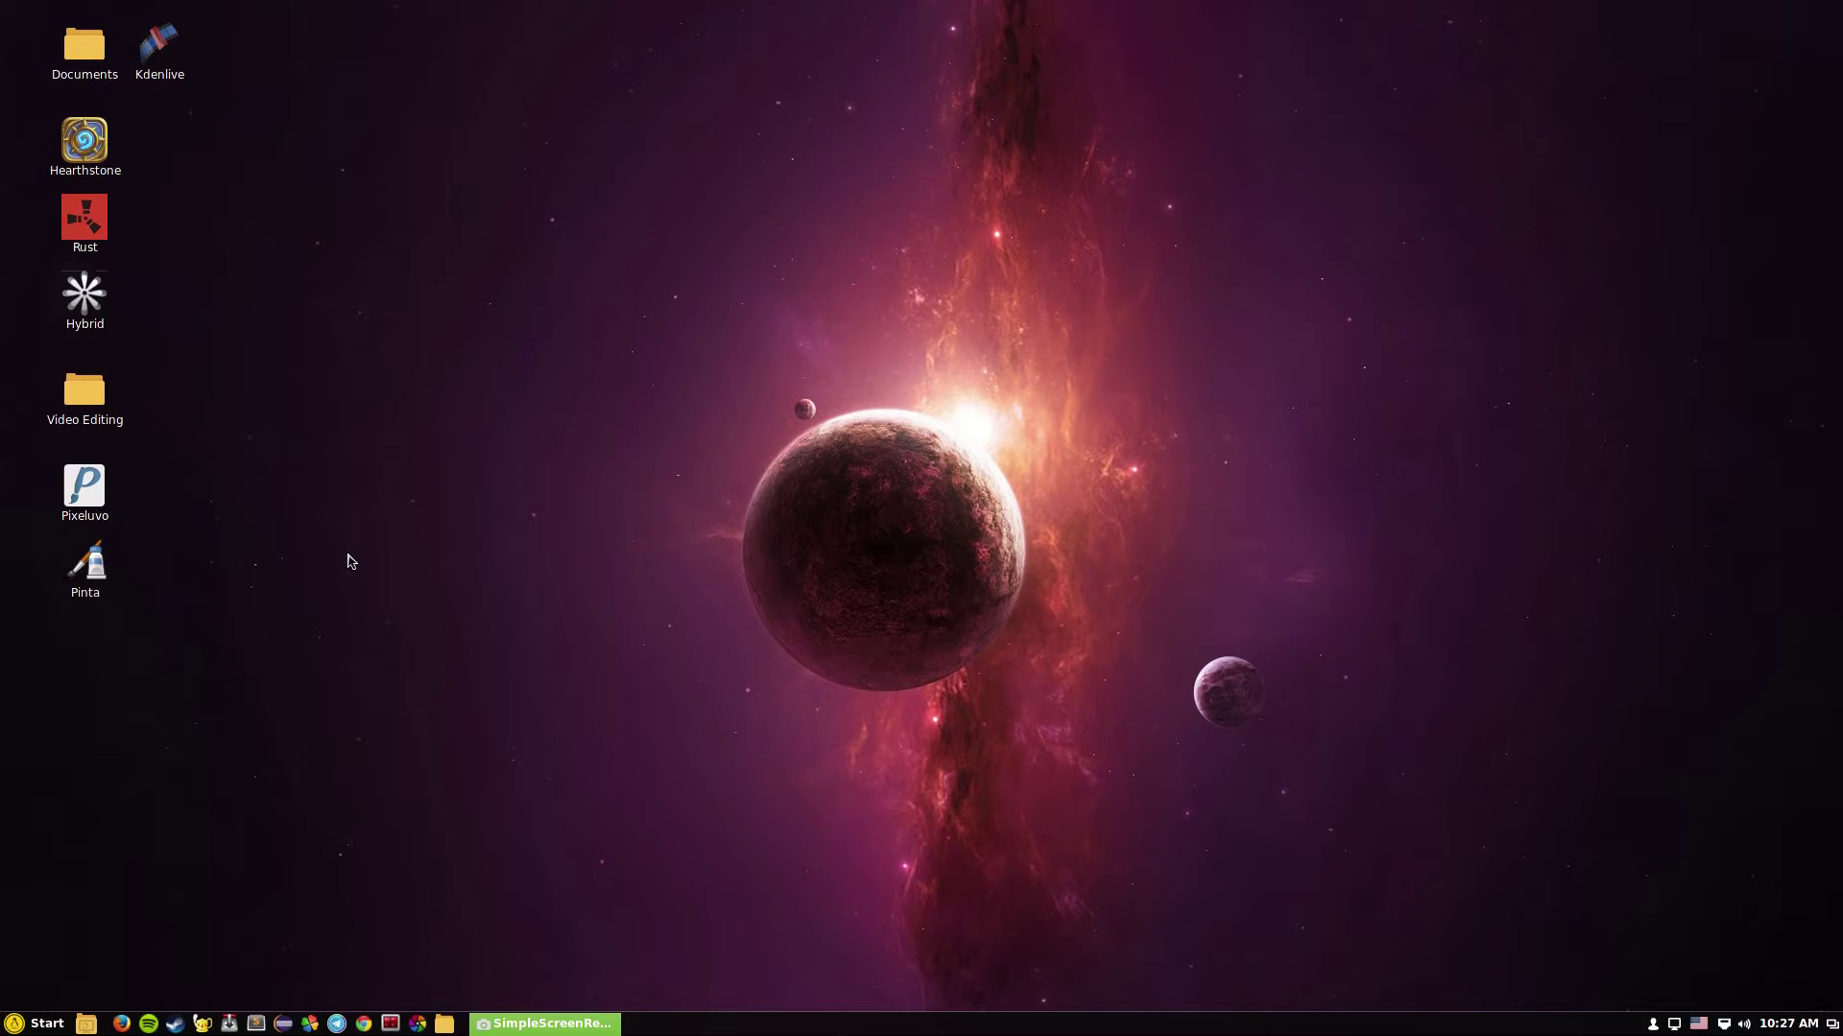
Launch Pixeluvo 1.5.2 from its desktop icon to reach the start screen
left_click(92, 496)
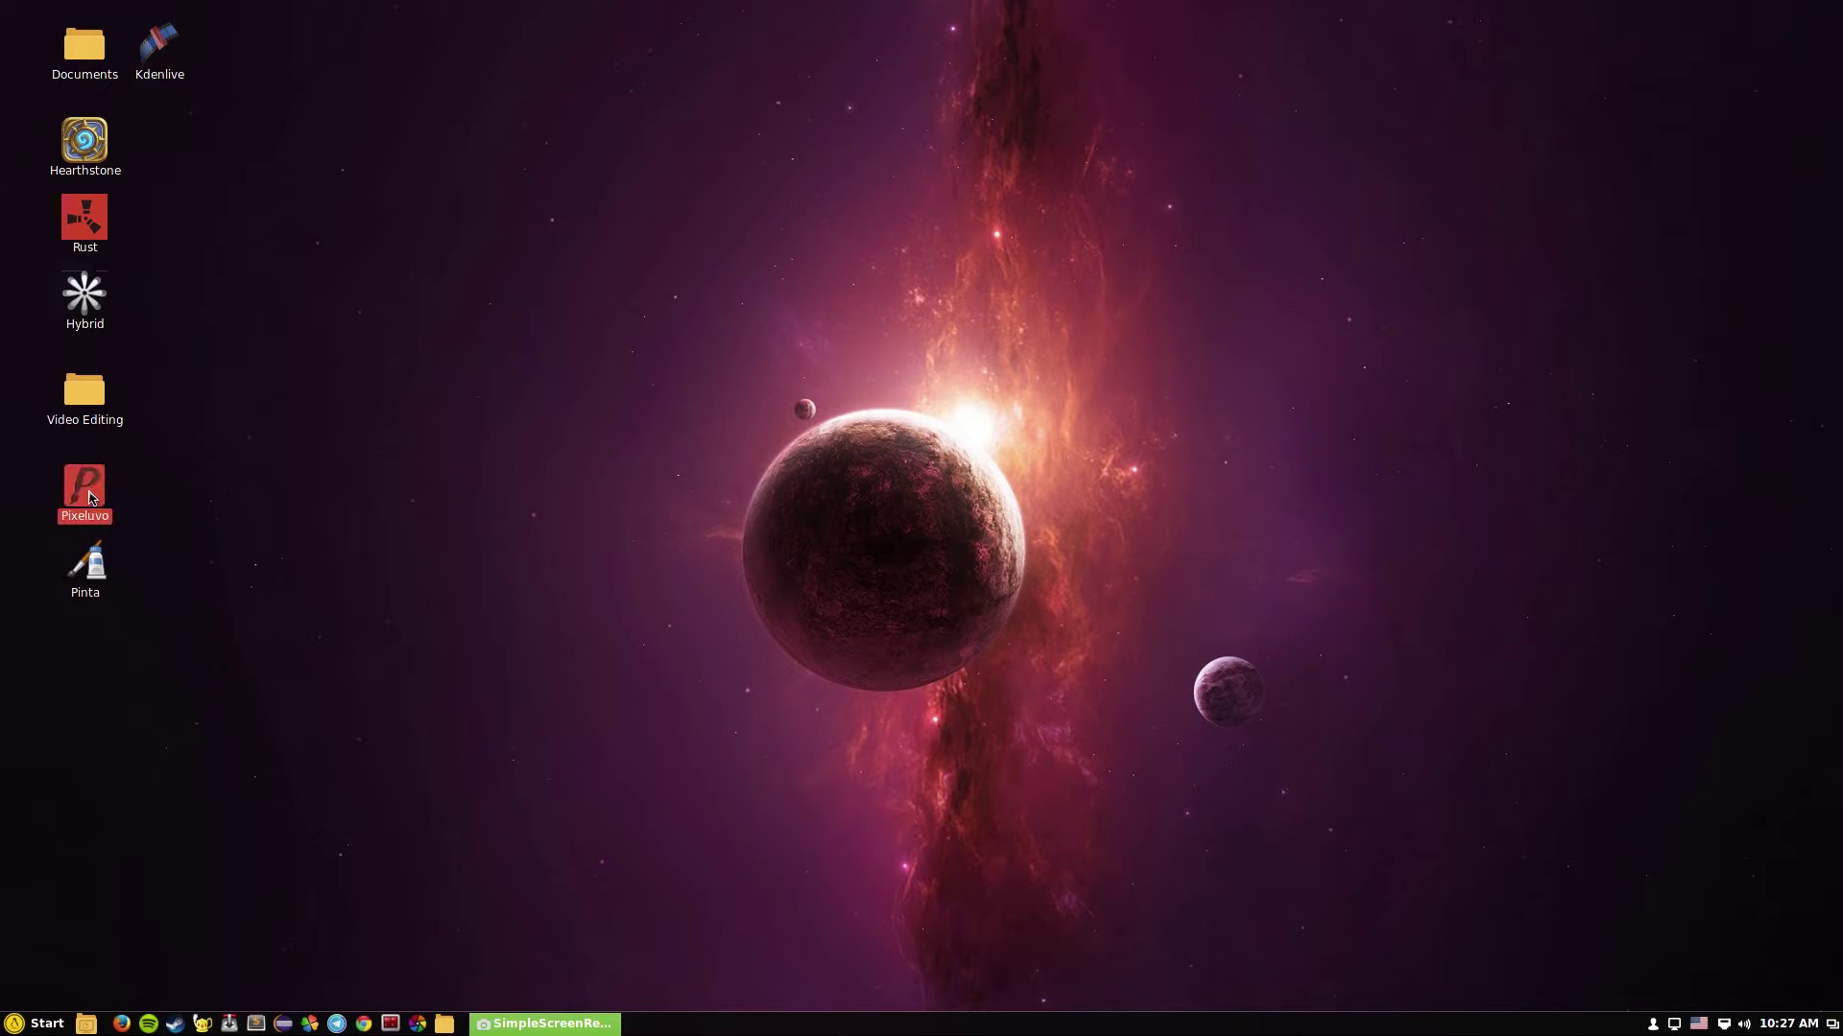
double_click(89, 492)
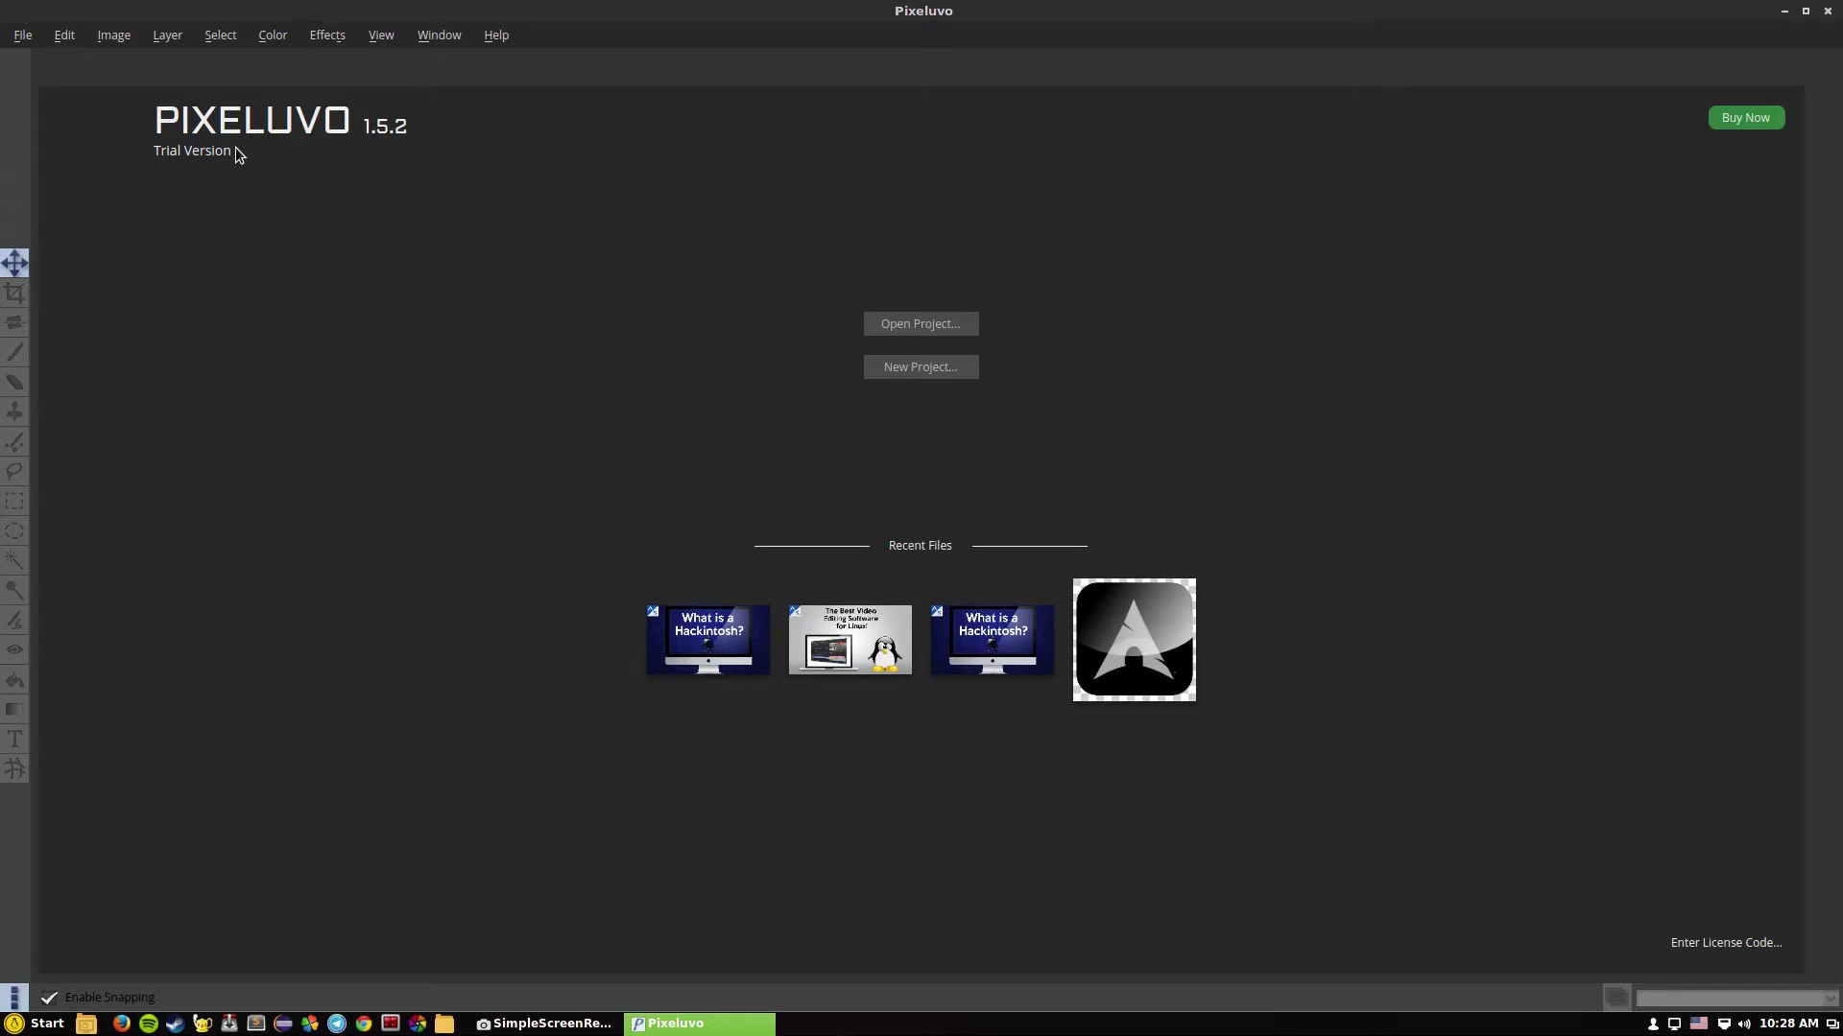
Open Hackintosh Thumbnail.png from Recent Files, try Save As, and dismiss the trial size warning
left_click(1030, 648)
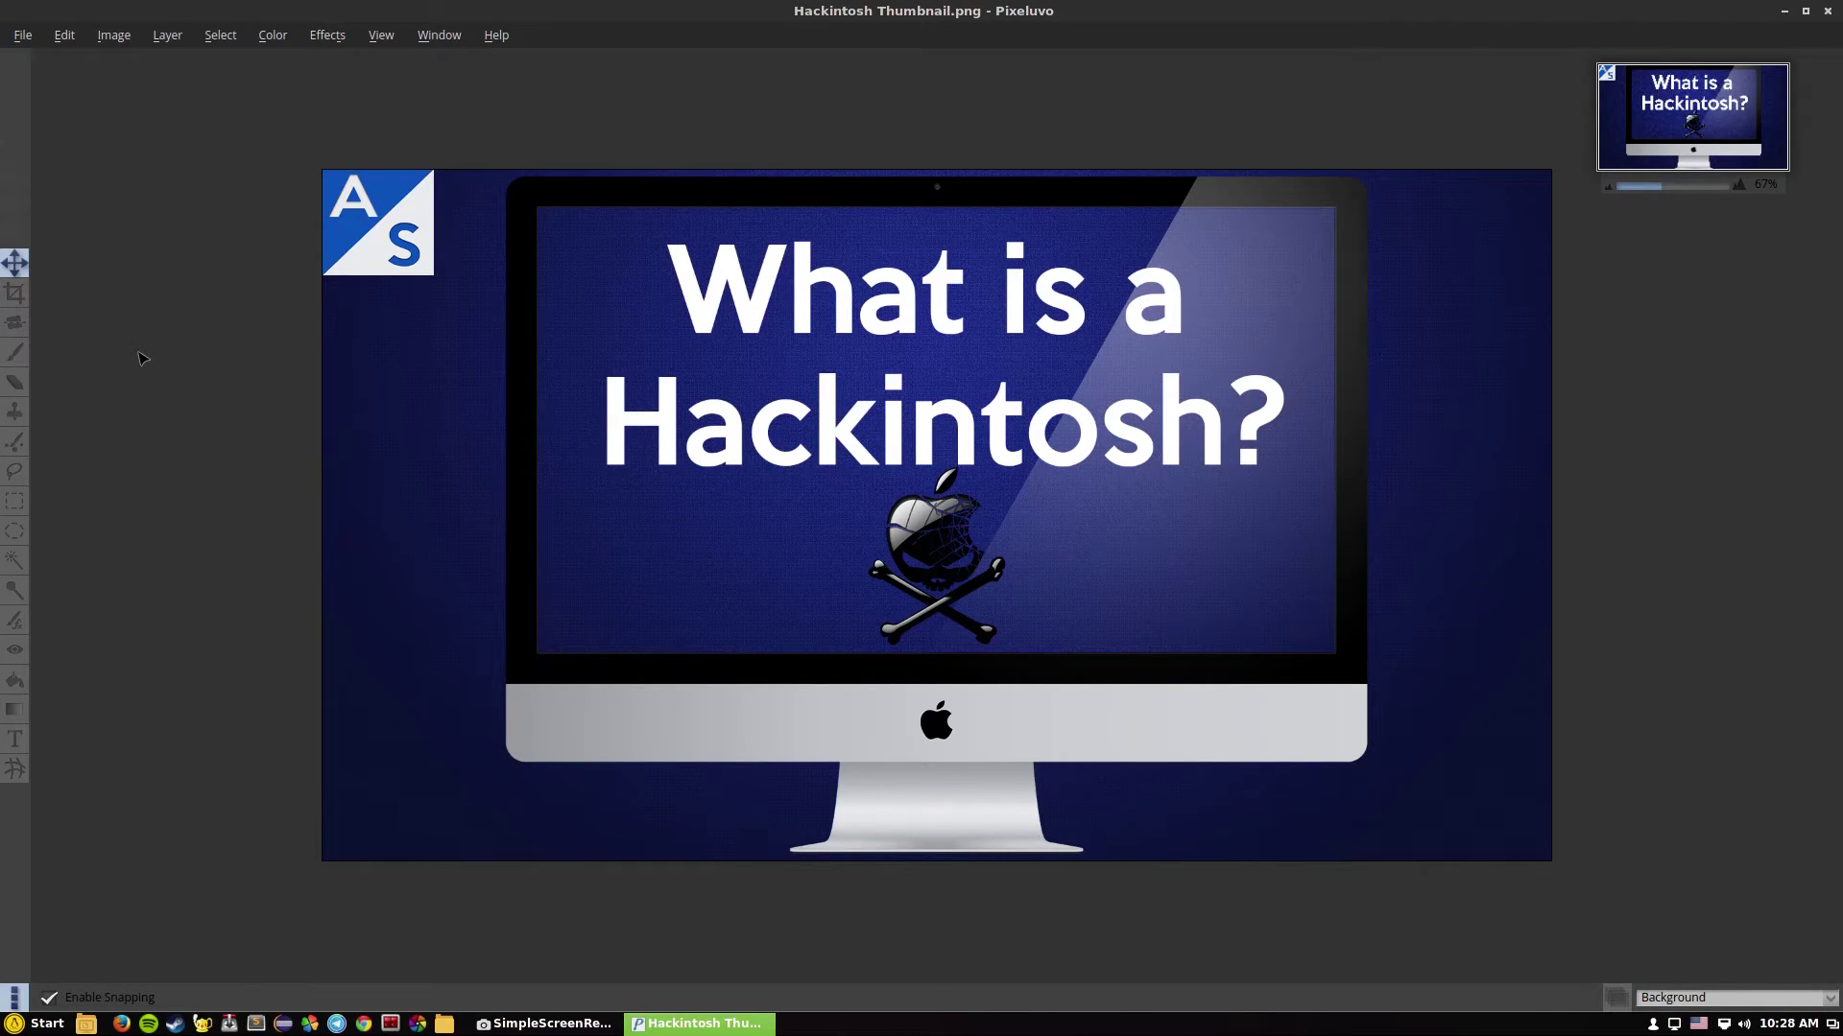
left_click(23, 34)
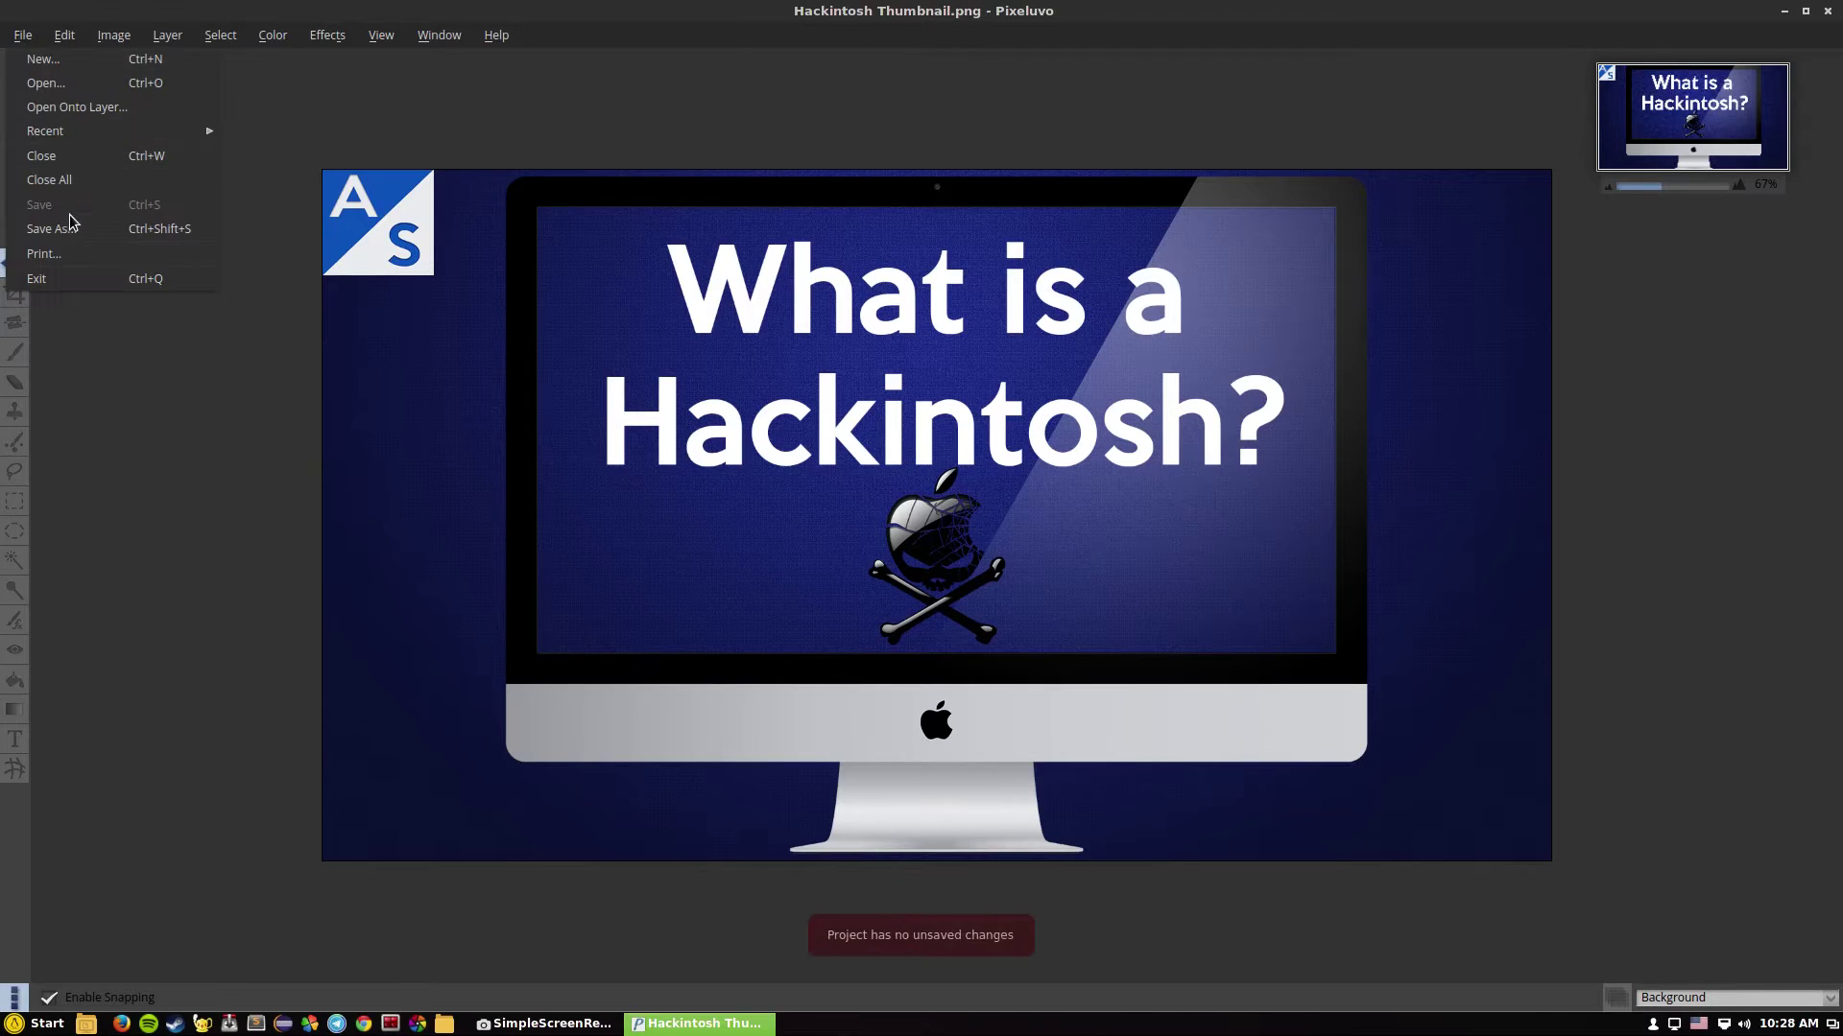
left_click(53, 222)
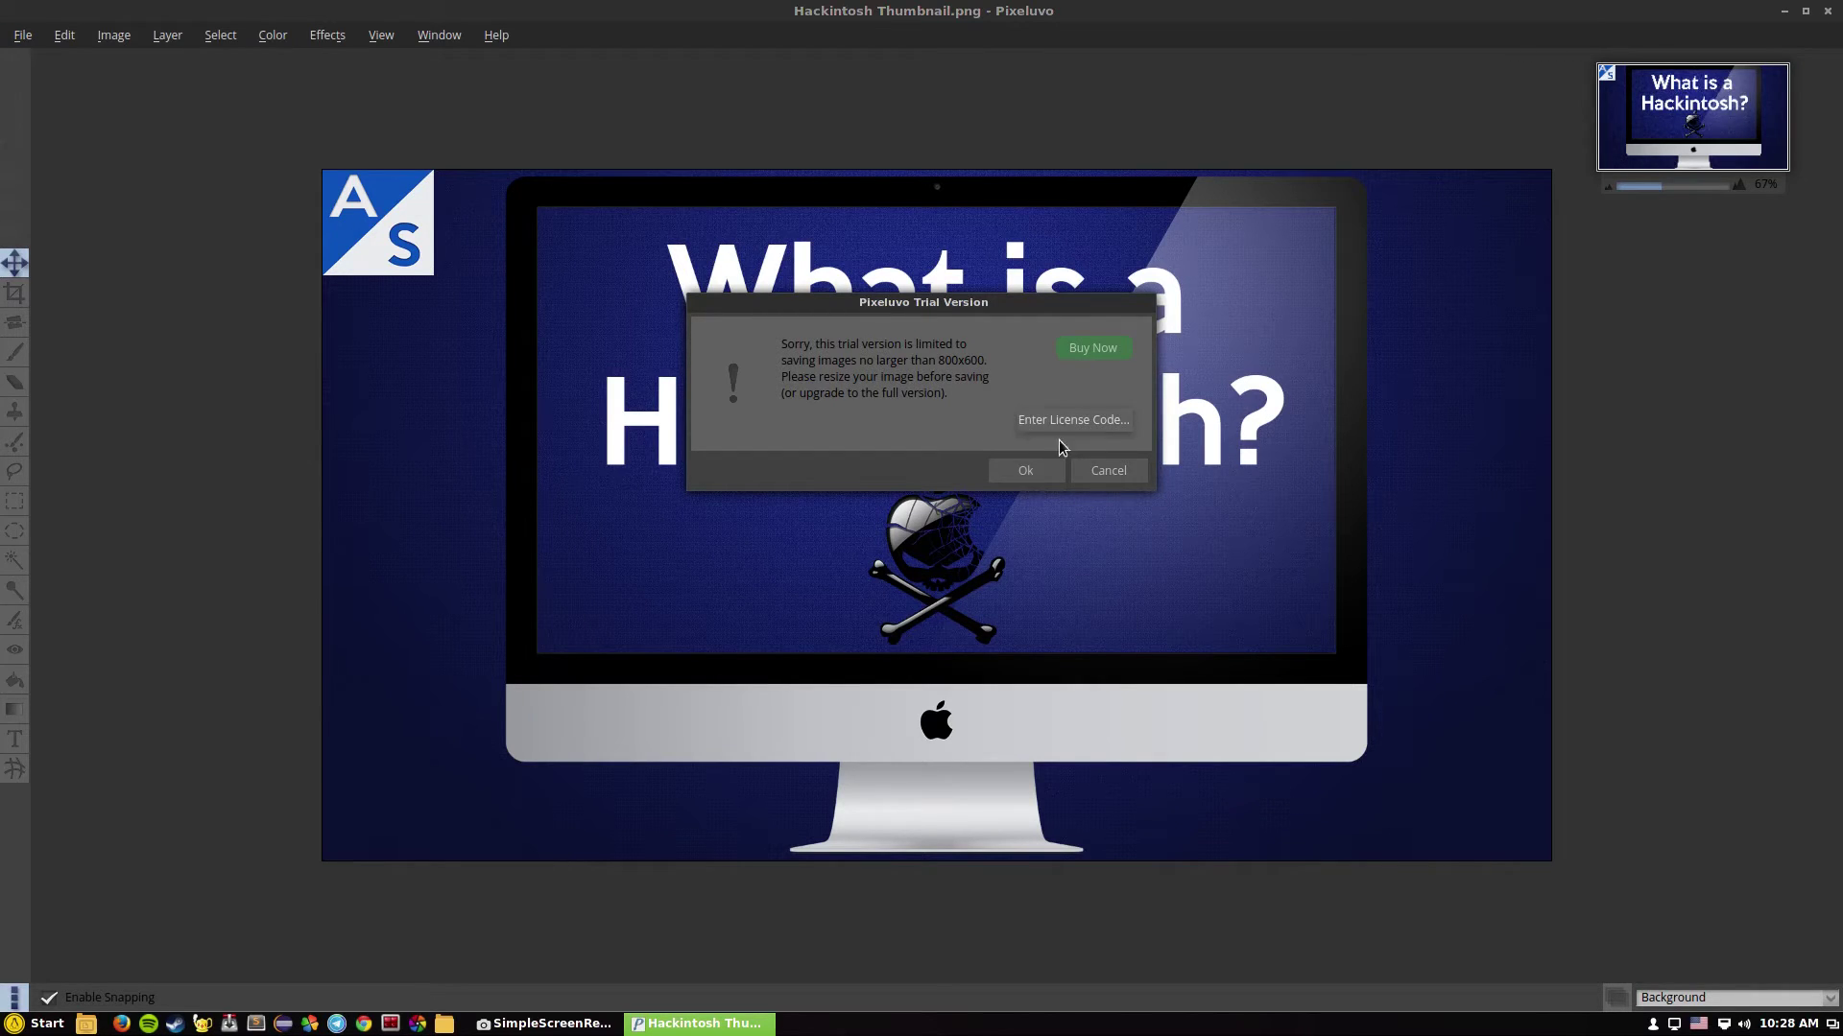
left_click(1109, 471)
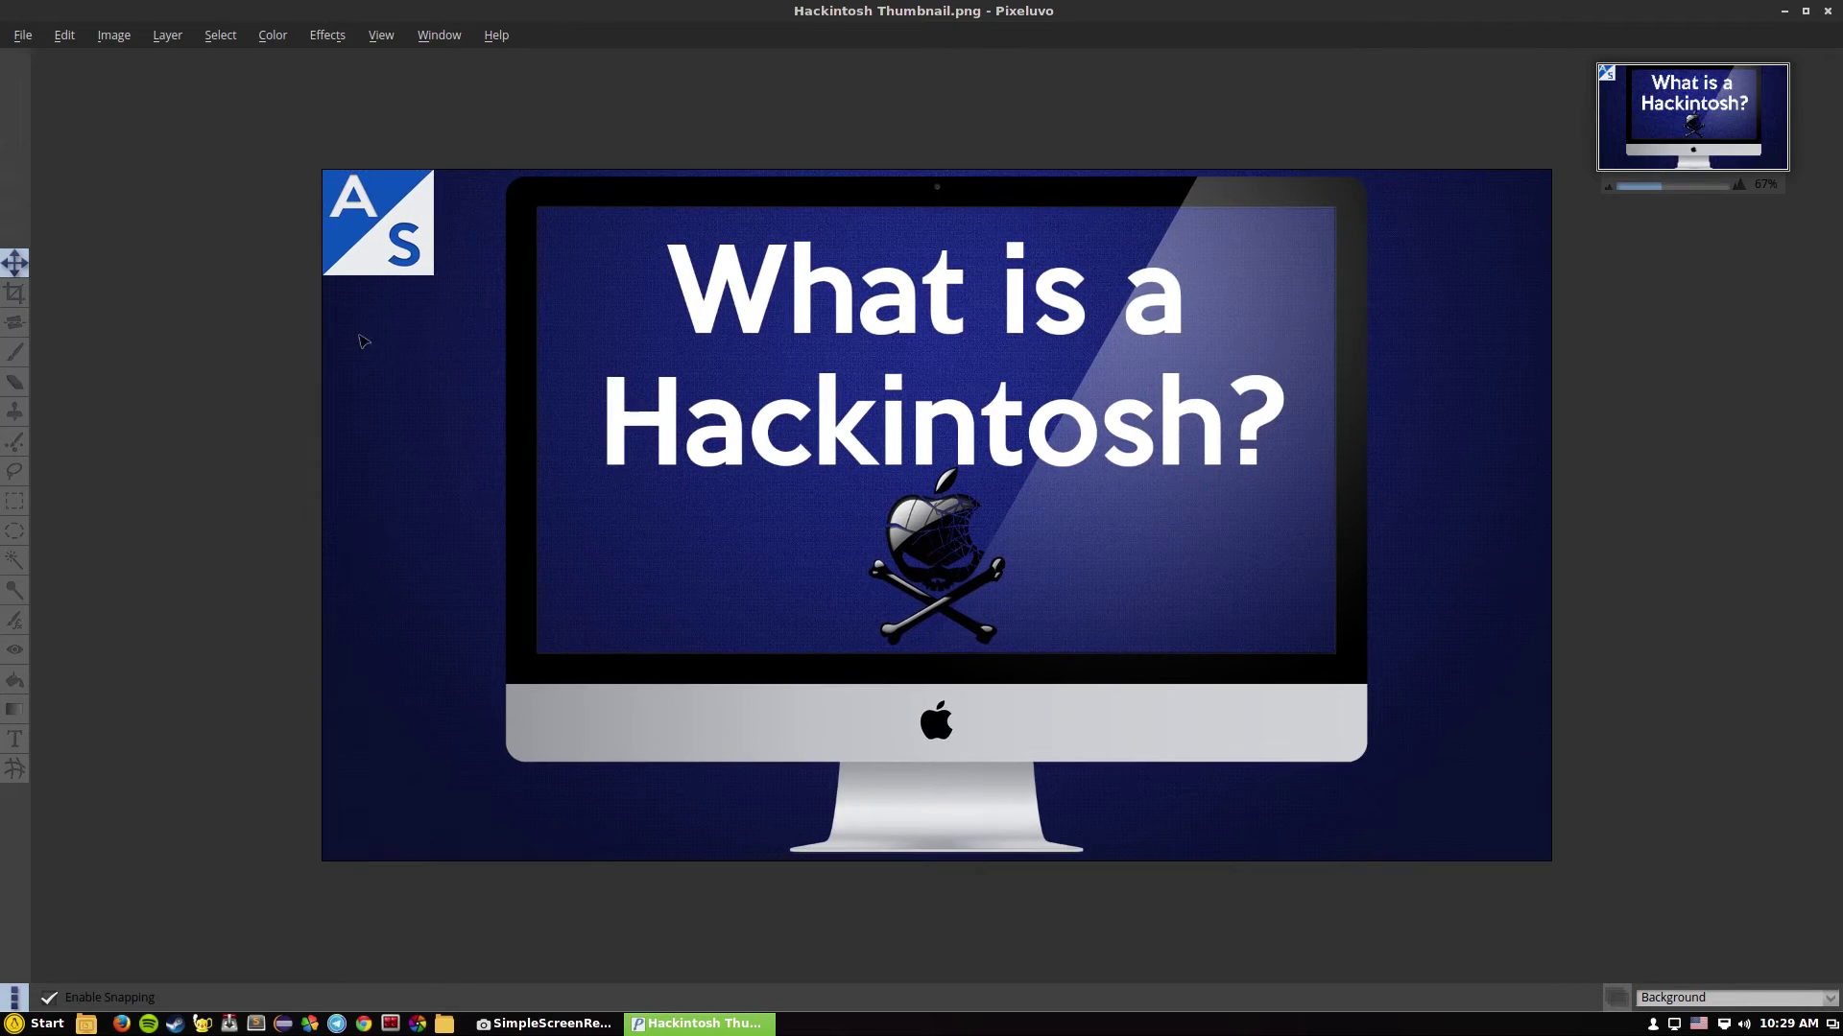
Straighten the image by a slight angle and commit the change
left_click(16, 324)
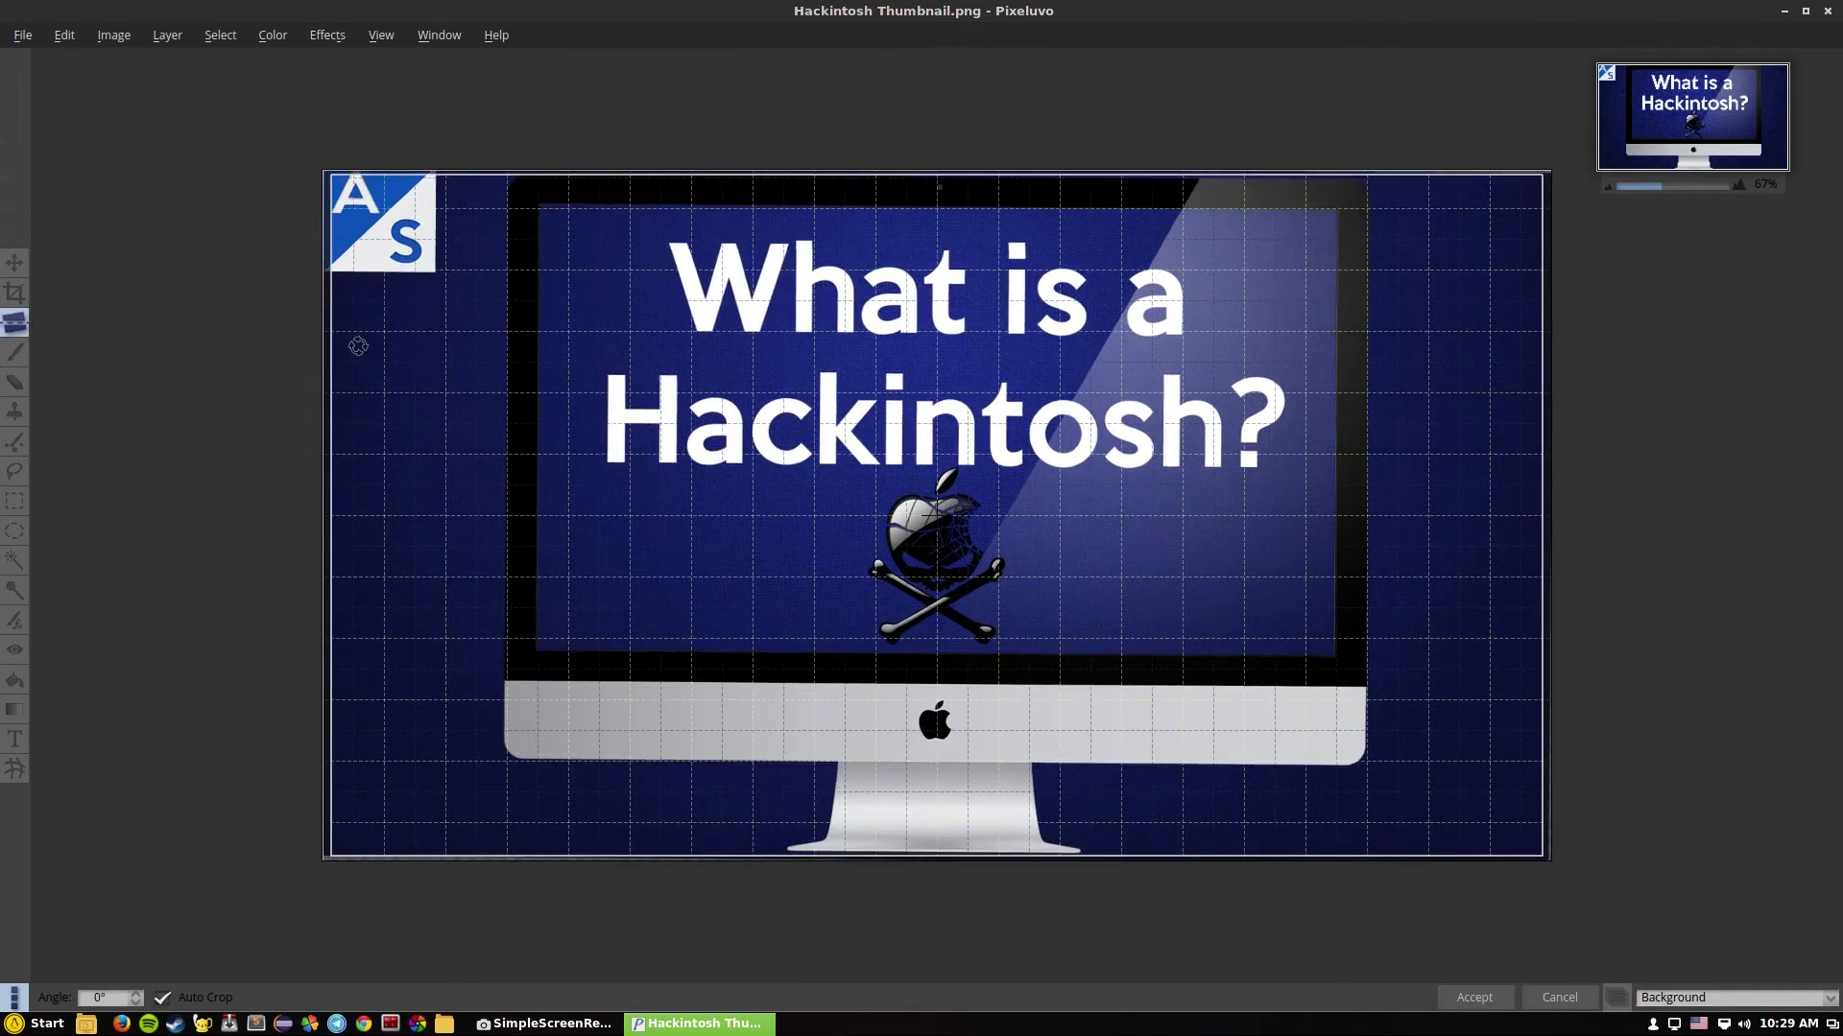
left_click(358, 345)
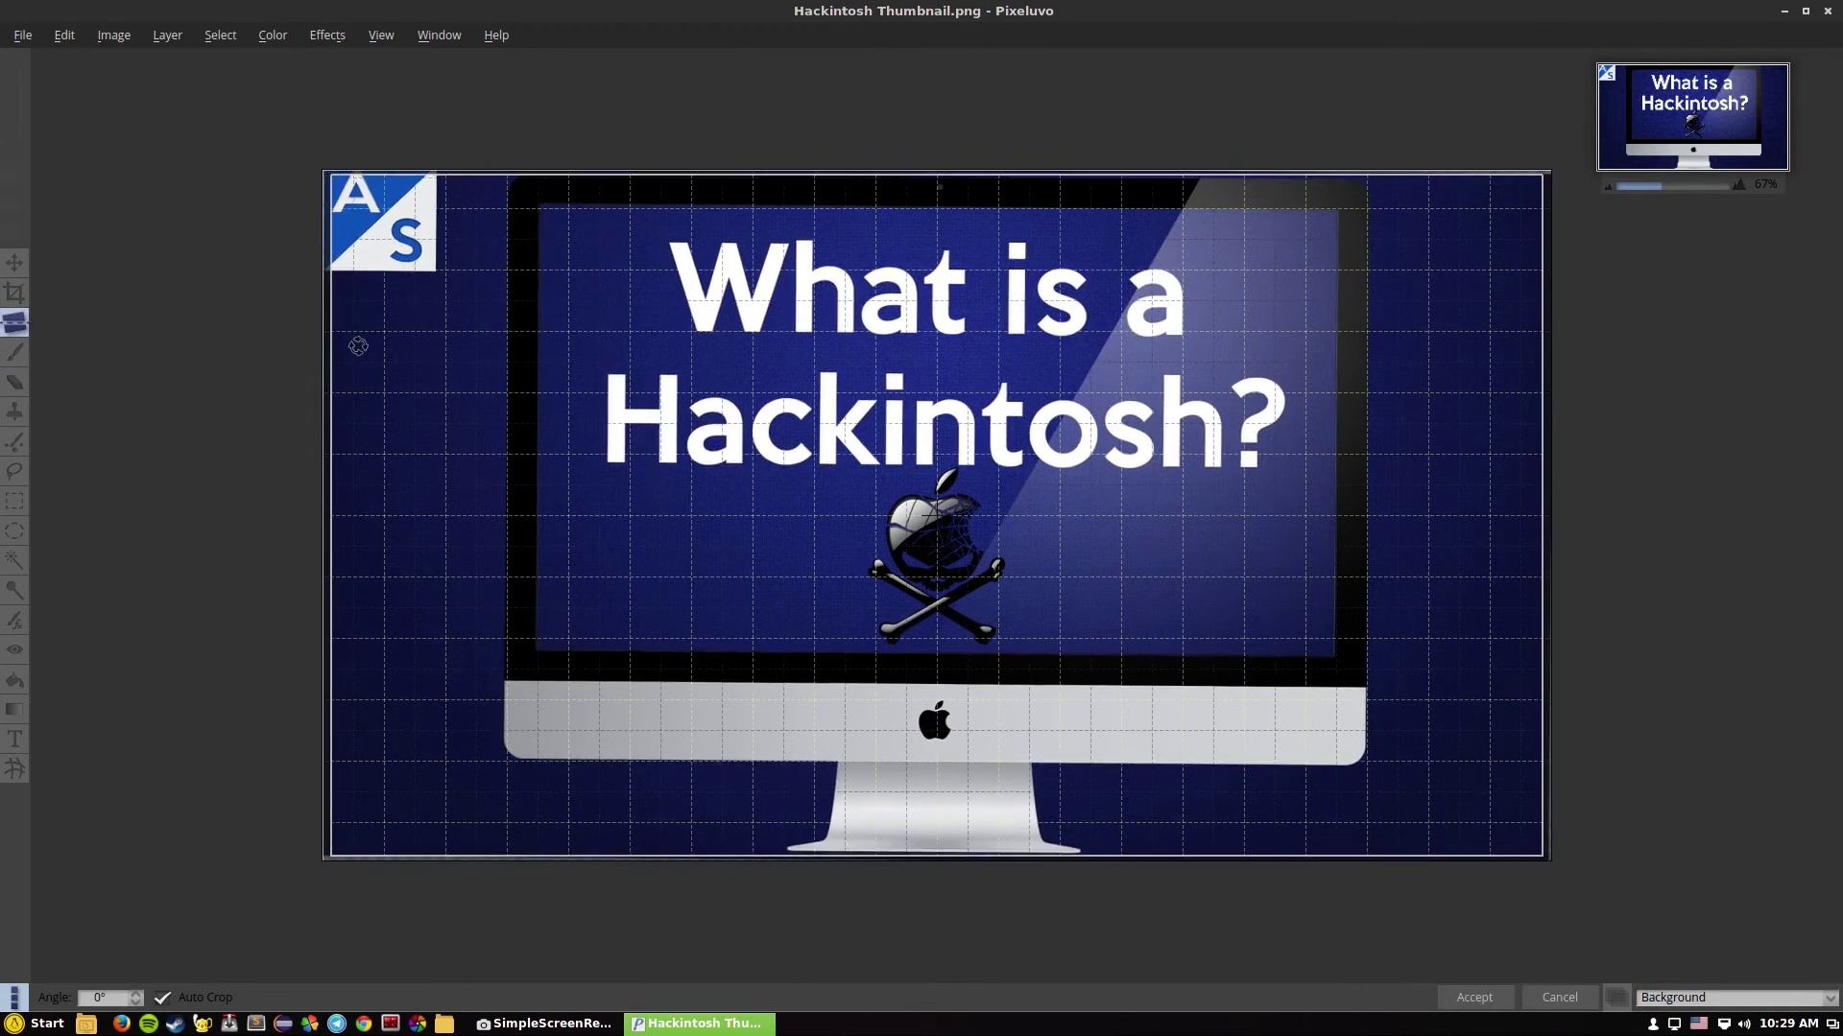
left_click(14, 384)
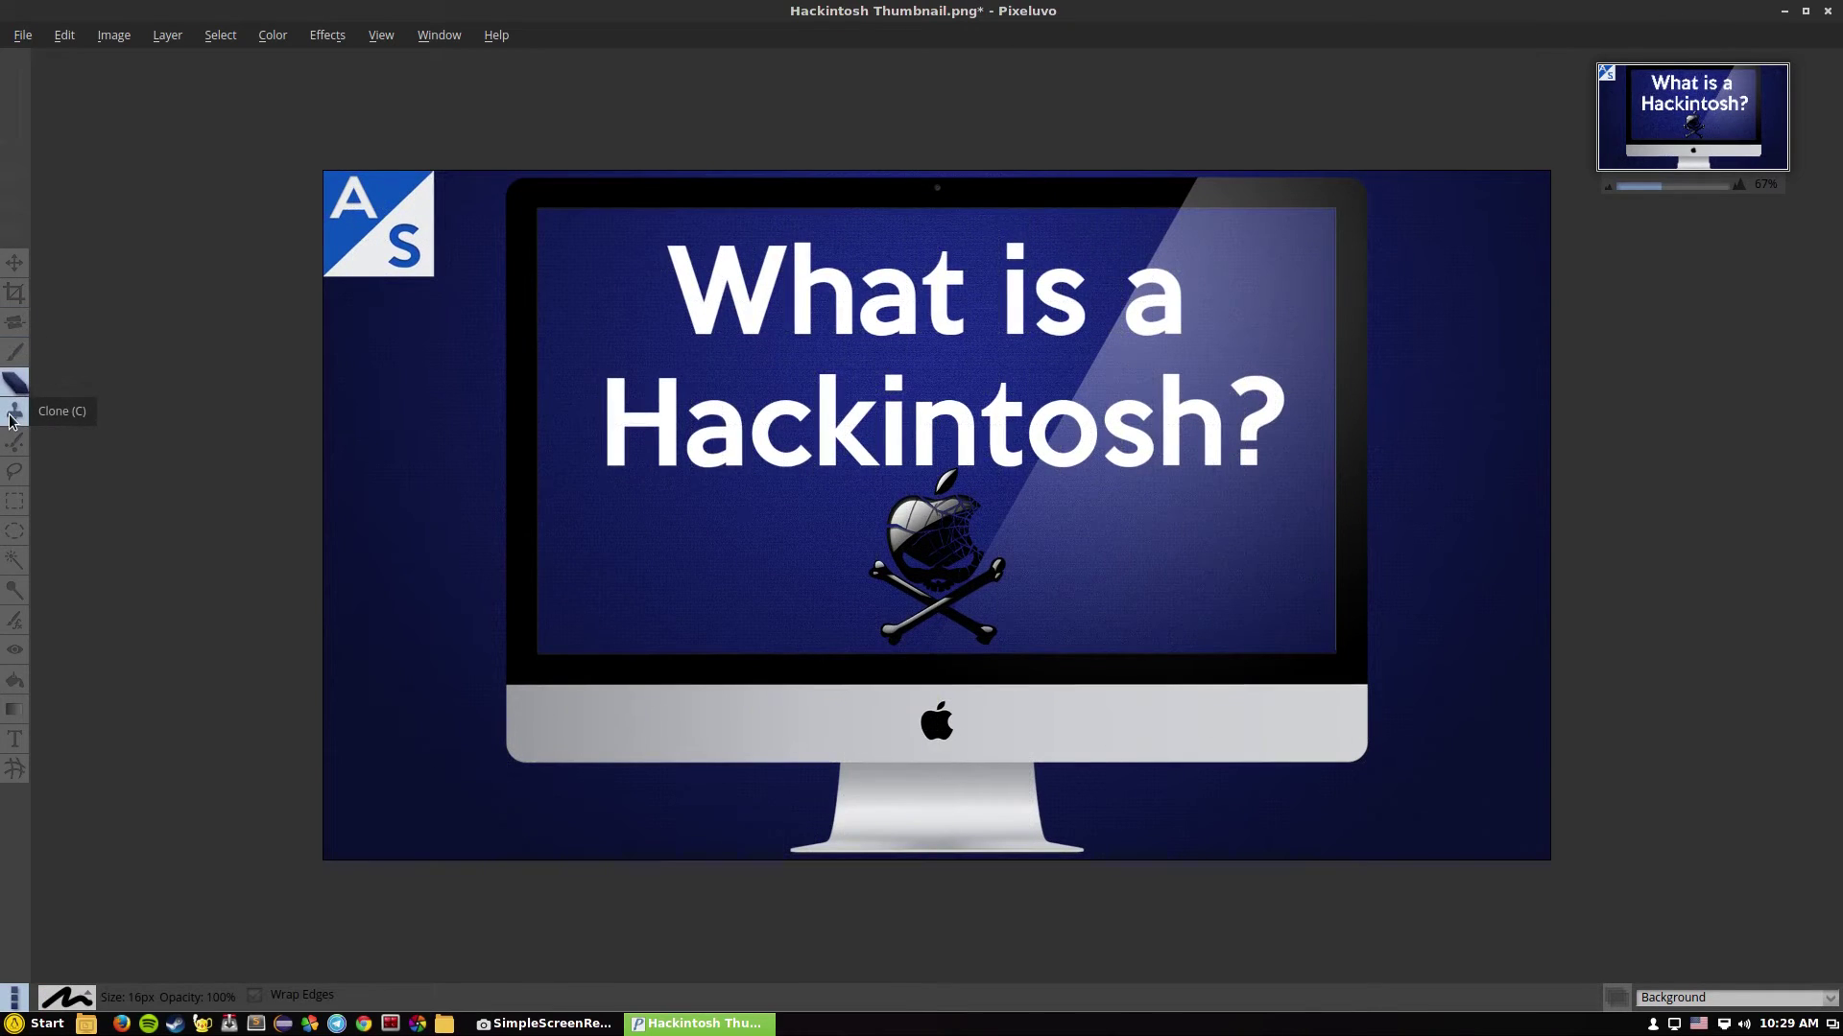
Clone blue background over the monitor's left bezel, then undo the stroke
left_click(12, 415)
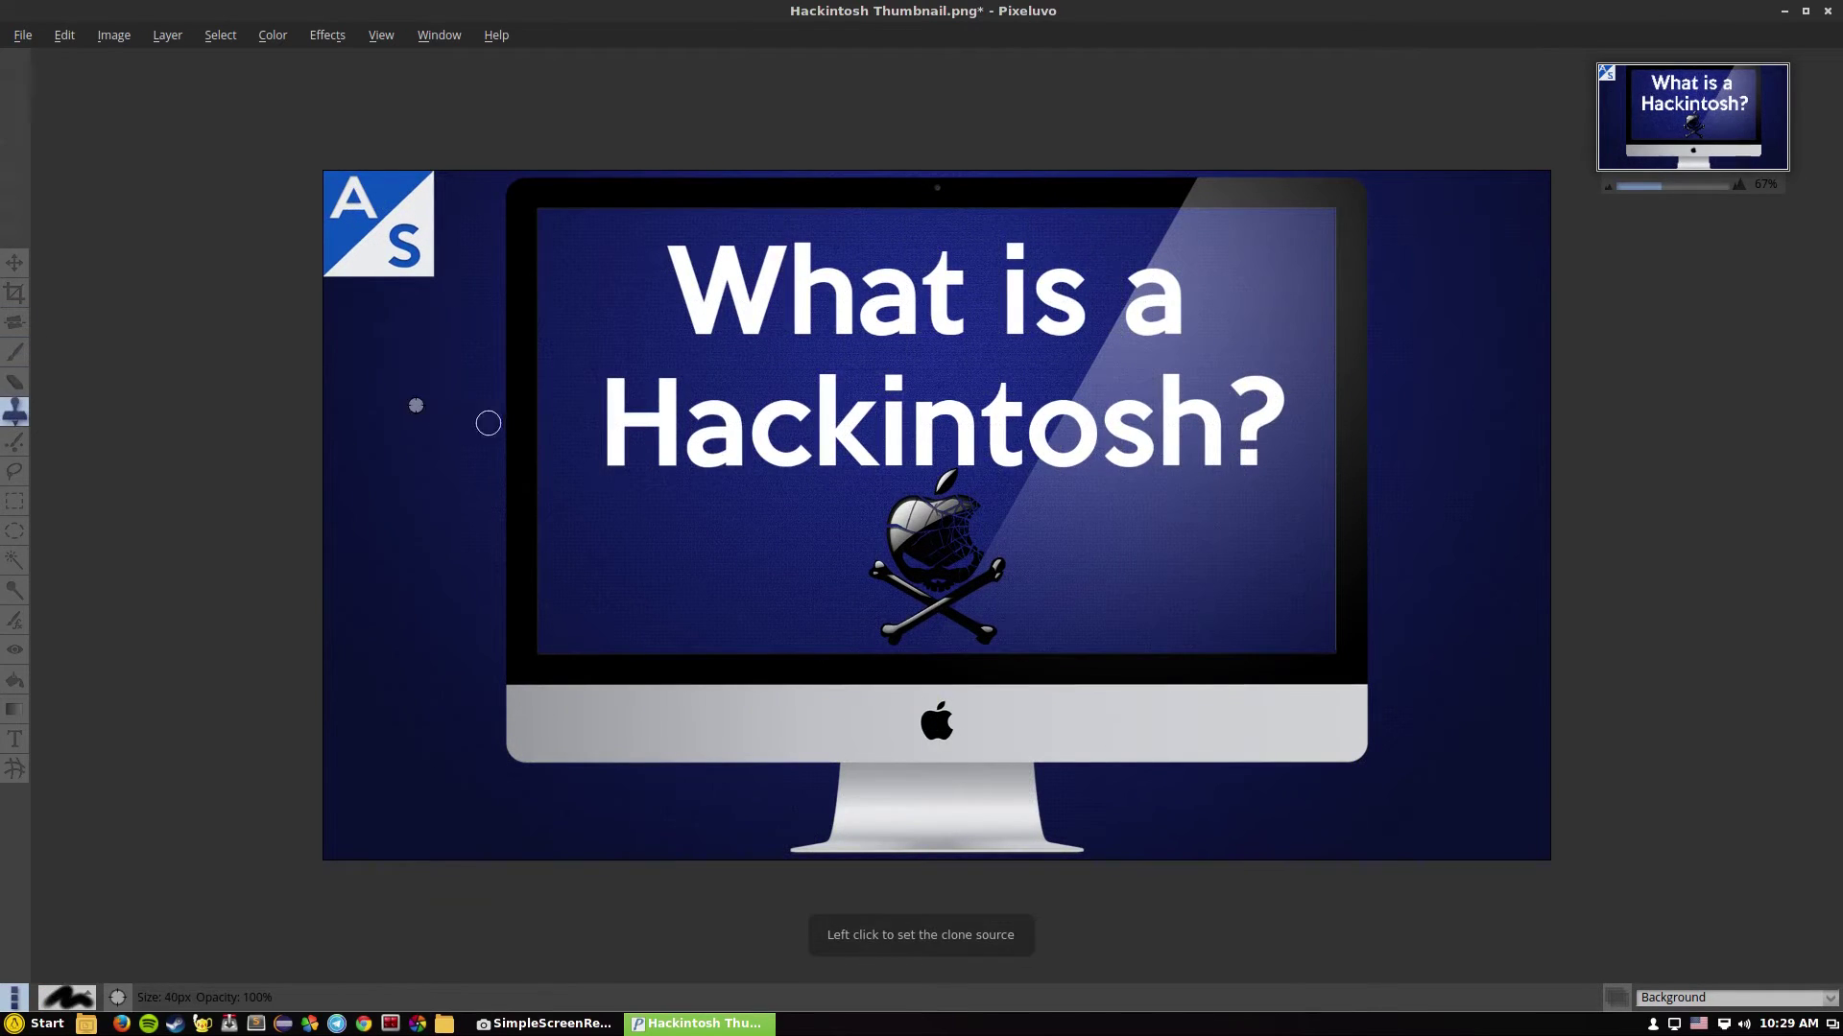
mouse_move(541, 399)
left_mouse_down()
mouse_move(524, 448)
mouse_move(514, 362)
mouse_move(531, 687)
mouse_move(517, 641)
mouse_move(502, 710)
mouse_move(516, 761)
mouse_move(524, 694)
mouse_move(532, 769)
mouse_move(579, 659)
mouse_move(557, 729)
mouse_move(545, 661)
mouse_move(583, 738)
left_mouse_up()
left_click(65, 35)
left_click(73, 54)
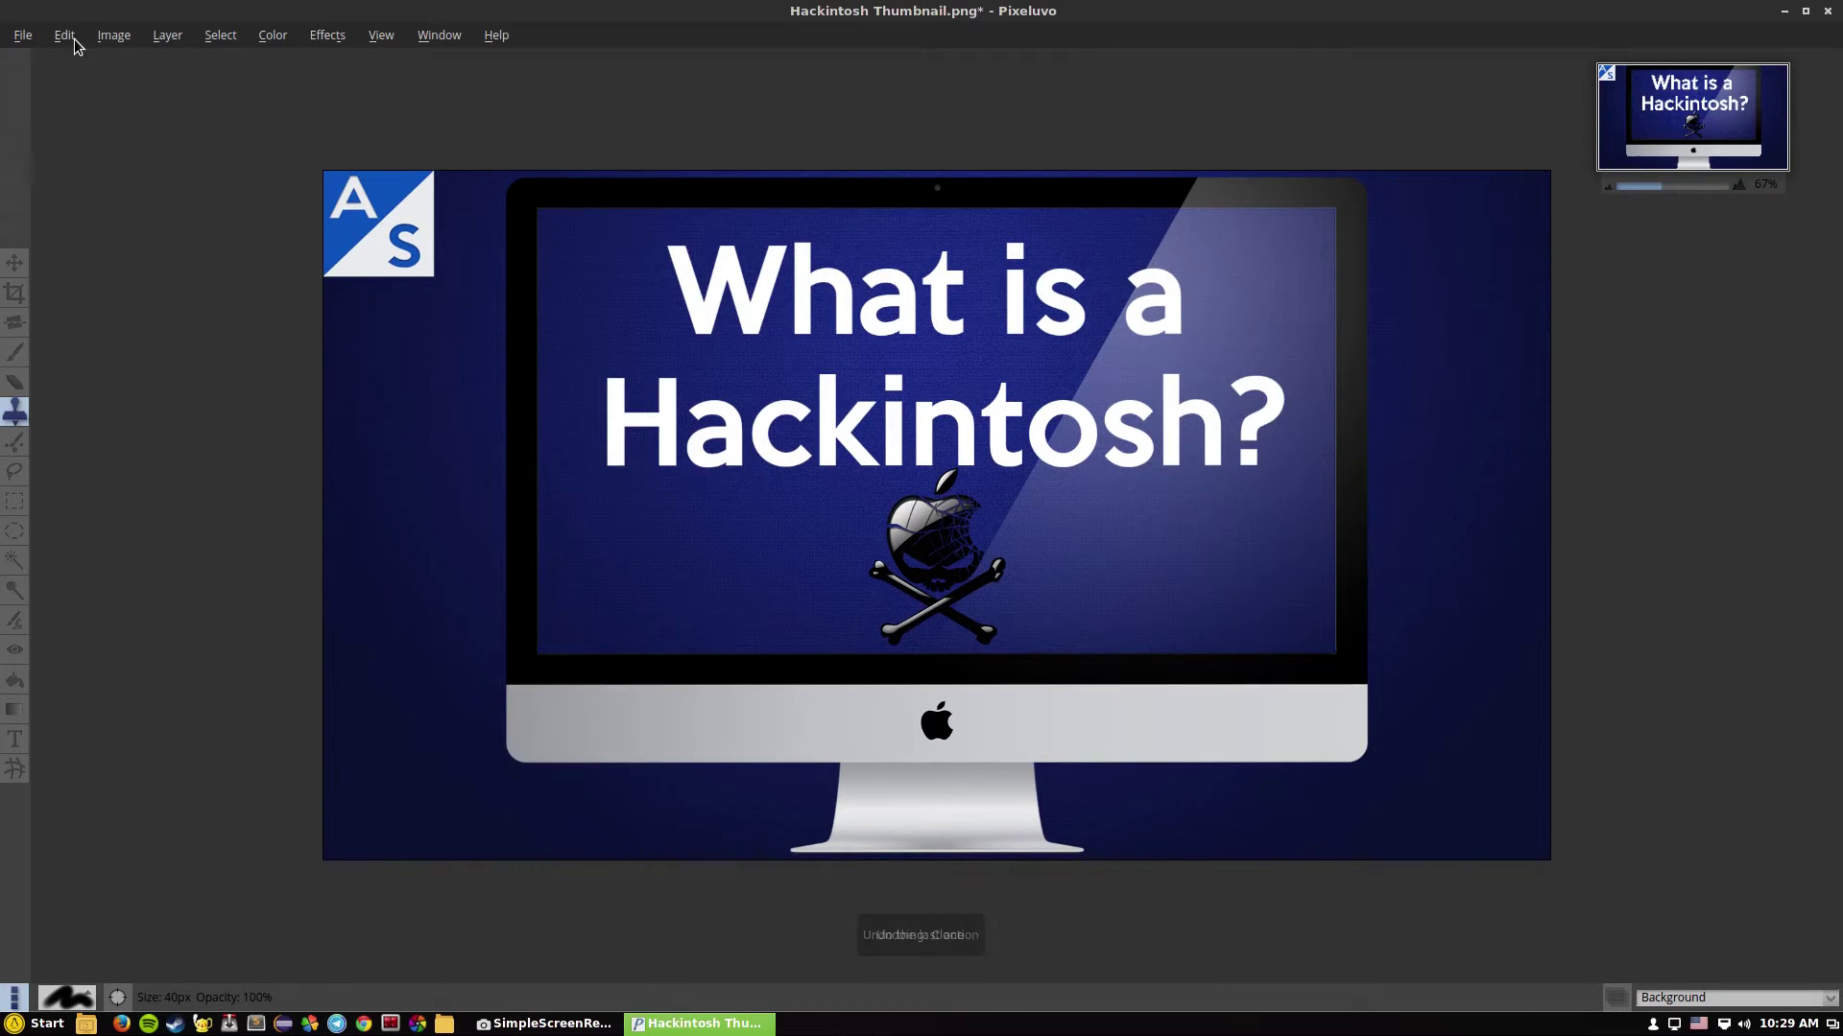
Clone a second AS logo beside the original, then undo all the clone strokes
mouse_move(528, 463)
left_mouse_down()
mouse_move(541, 487)
mouse_move(522, 506)
mouse_move(502, 432)
mouse_move(514, 193)
mouse_move(457, 216)
mouse_move(470, 298)
mouse_move(495, 250)
left_mouse_up()
left_click(416, 405, "ctrl")
mouse_move(540, 317)
left_mouse_down()
mouse_move(519, 391)
mouse_move(502, 263)
left_mouse_up()
left_click(65, 35)
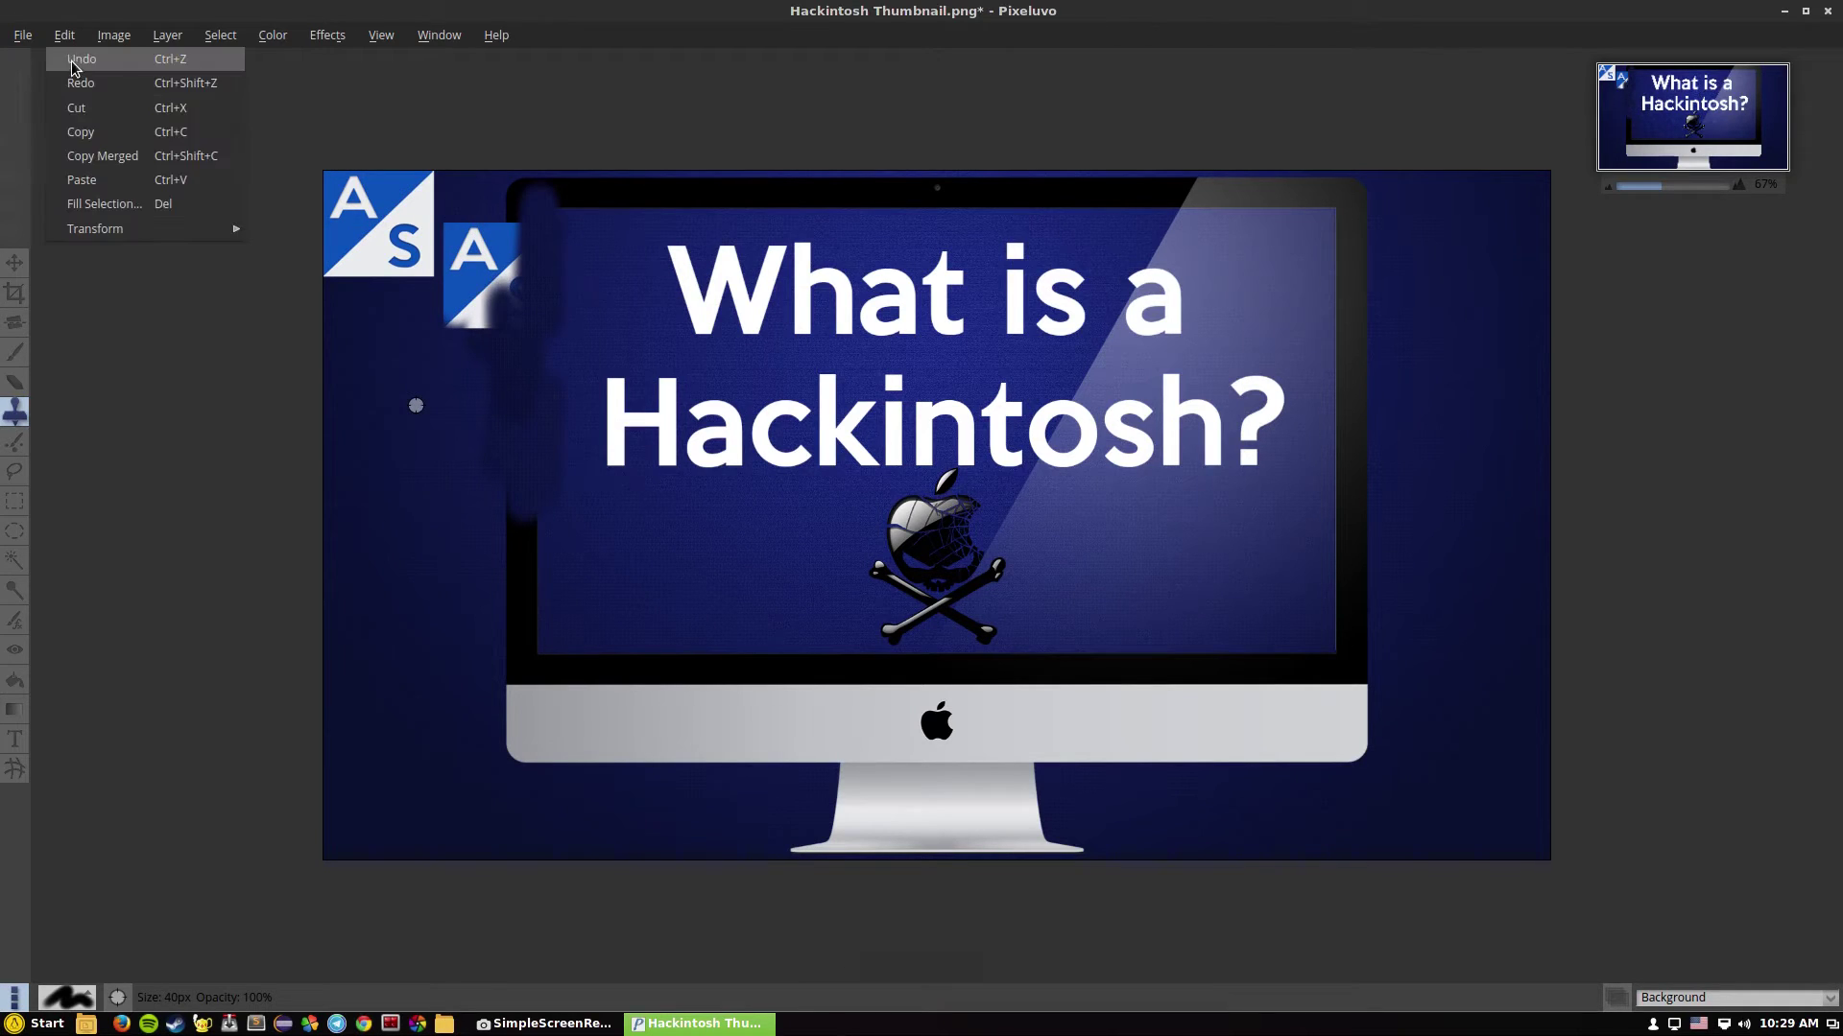
left_click(73, 59)
left_click(64, 34)
left_click(69, 59)
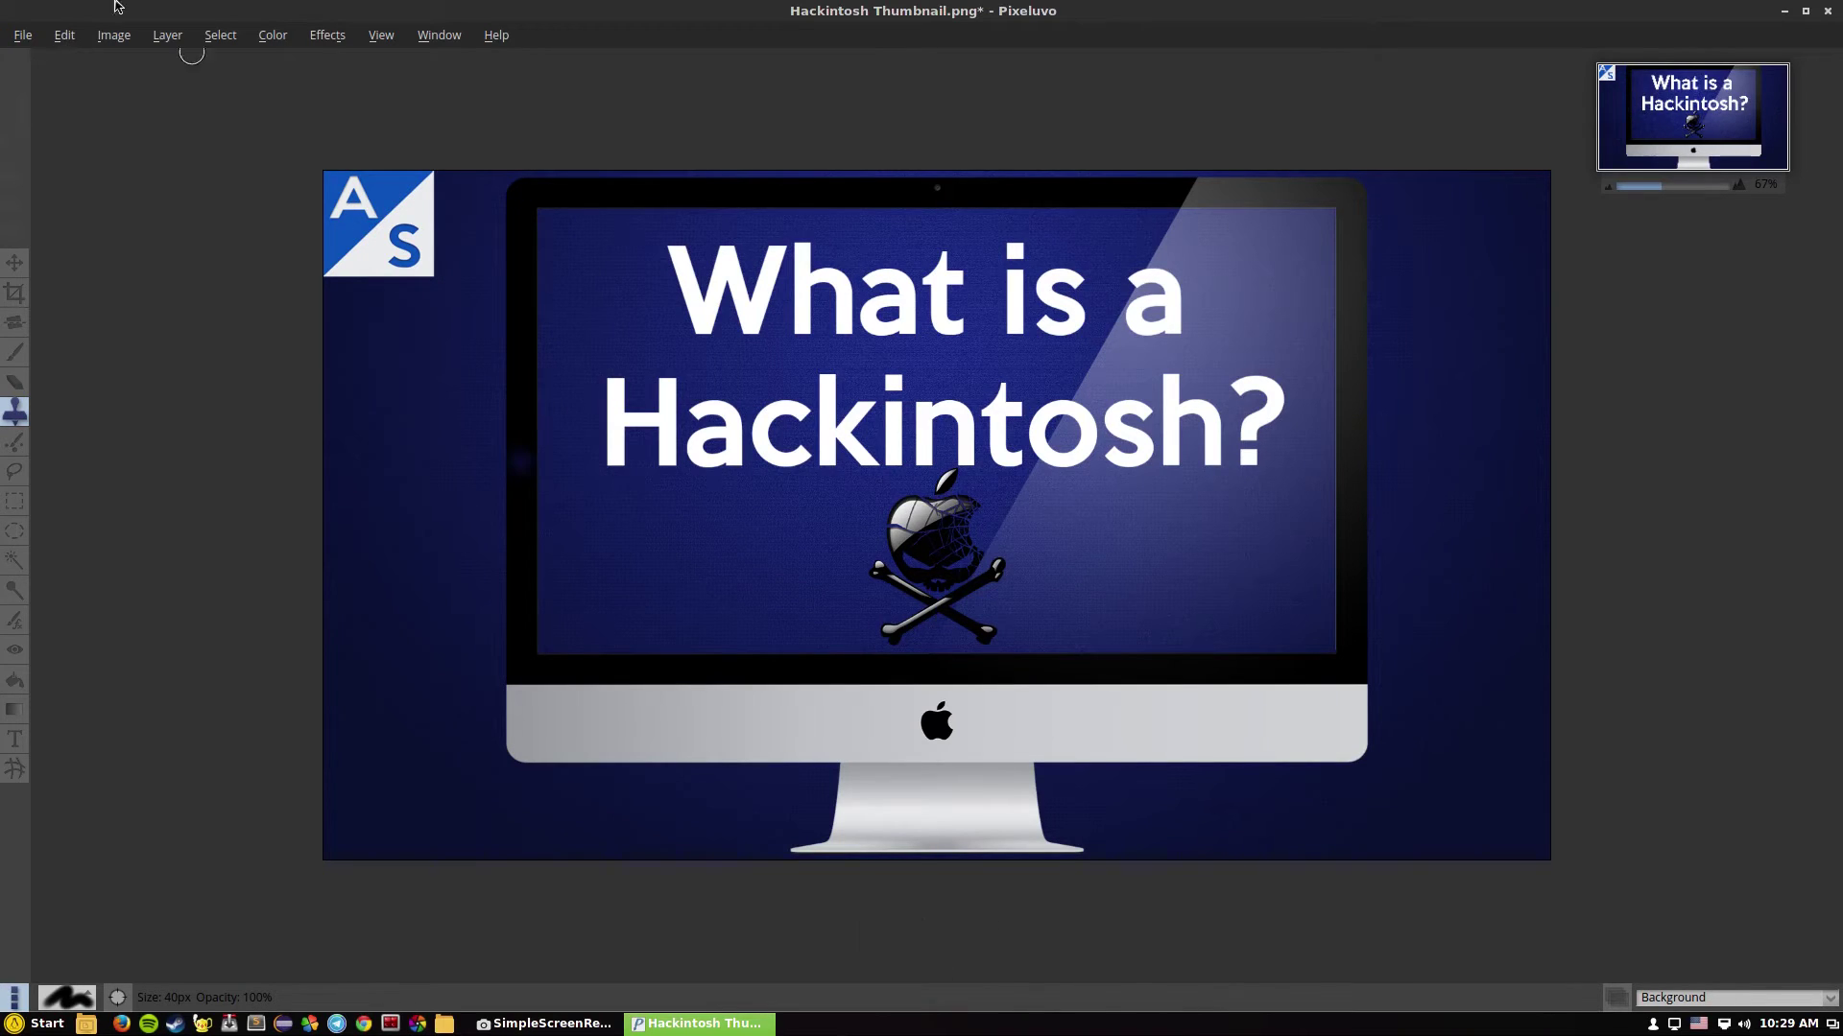
left_click(64, 35)
left_click(73, 58)
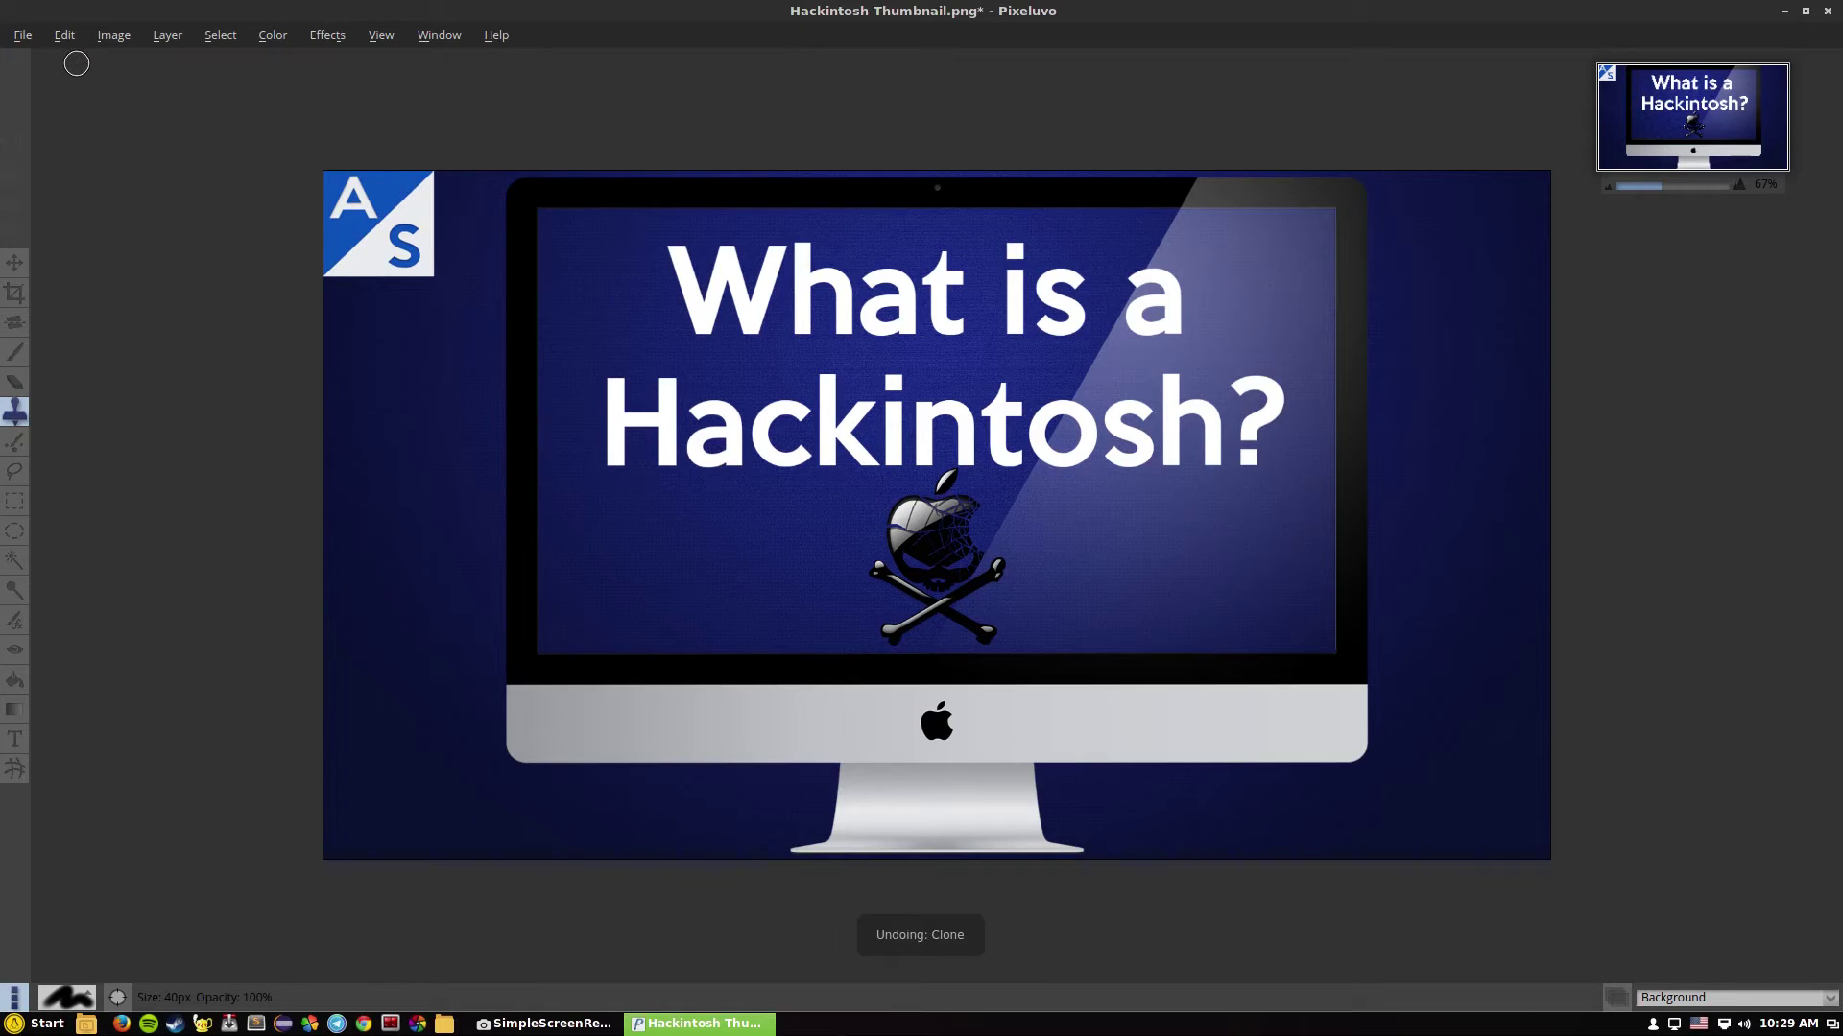
Spot-heal along the monitor's left bezel edge, then undo the heal strokes
left_click(15, 441)
left_click_drag(529, 390, 530, 467)
left_click_drag(530, 413, 533, 475)
mouse_move(535, 368)
left_mouse_down()
mouse_move(534, 449)
mouse_move(543, 344)
mouse_move(544, 503)
left_mouse_up()
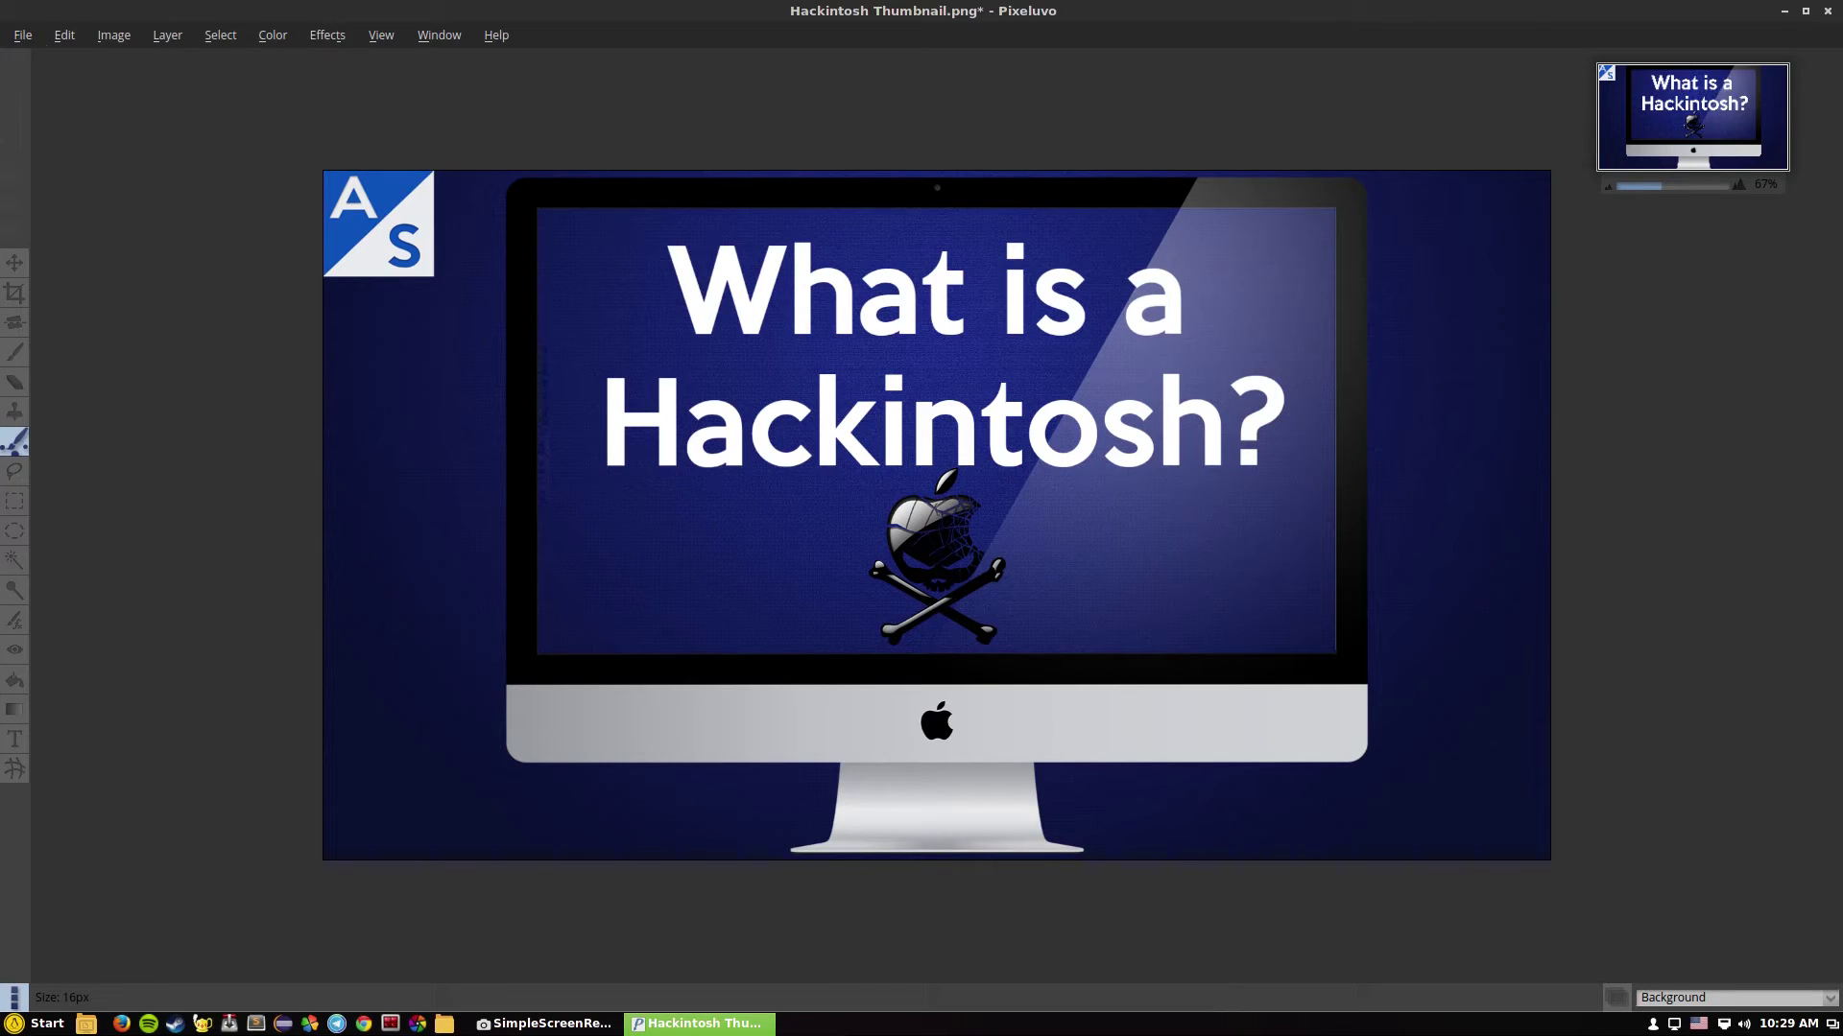
left_click(65, 35)
left_click(76, 54)
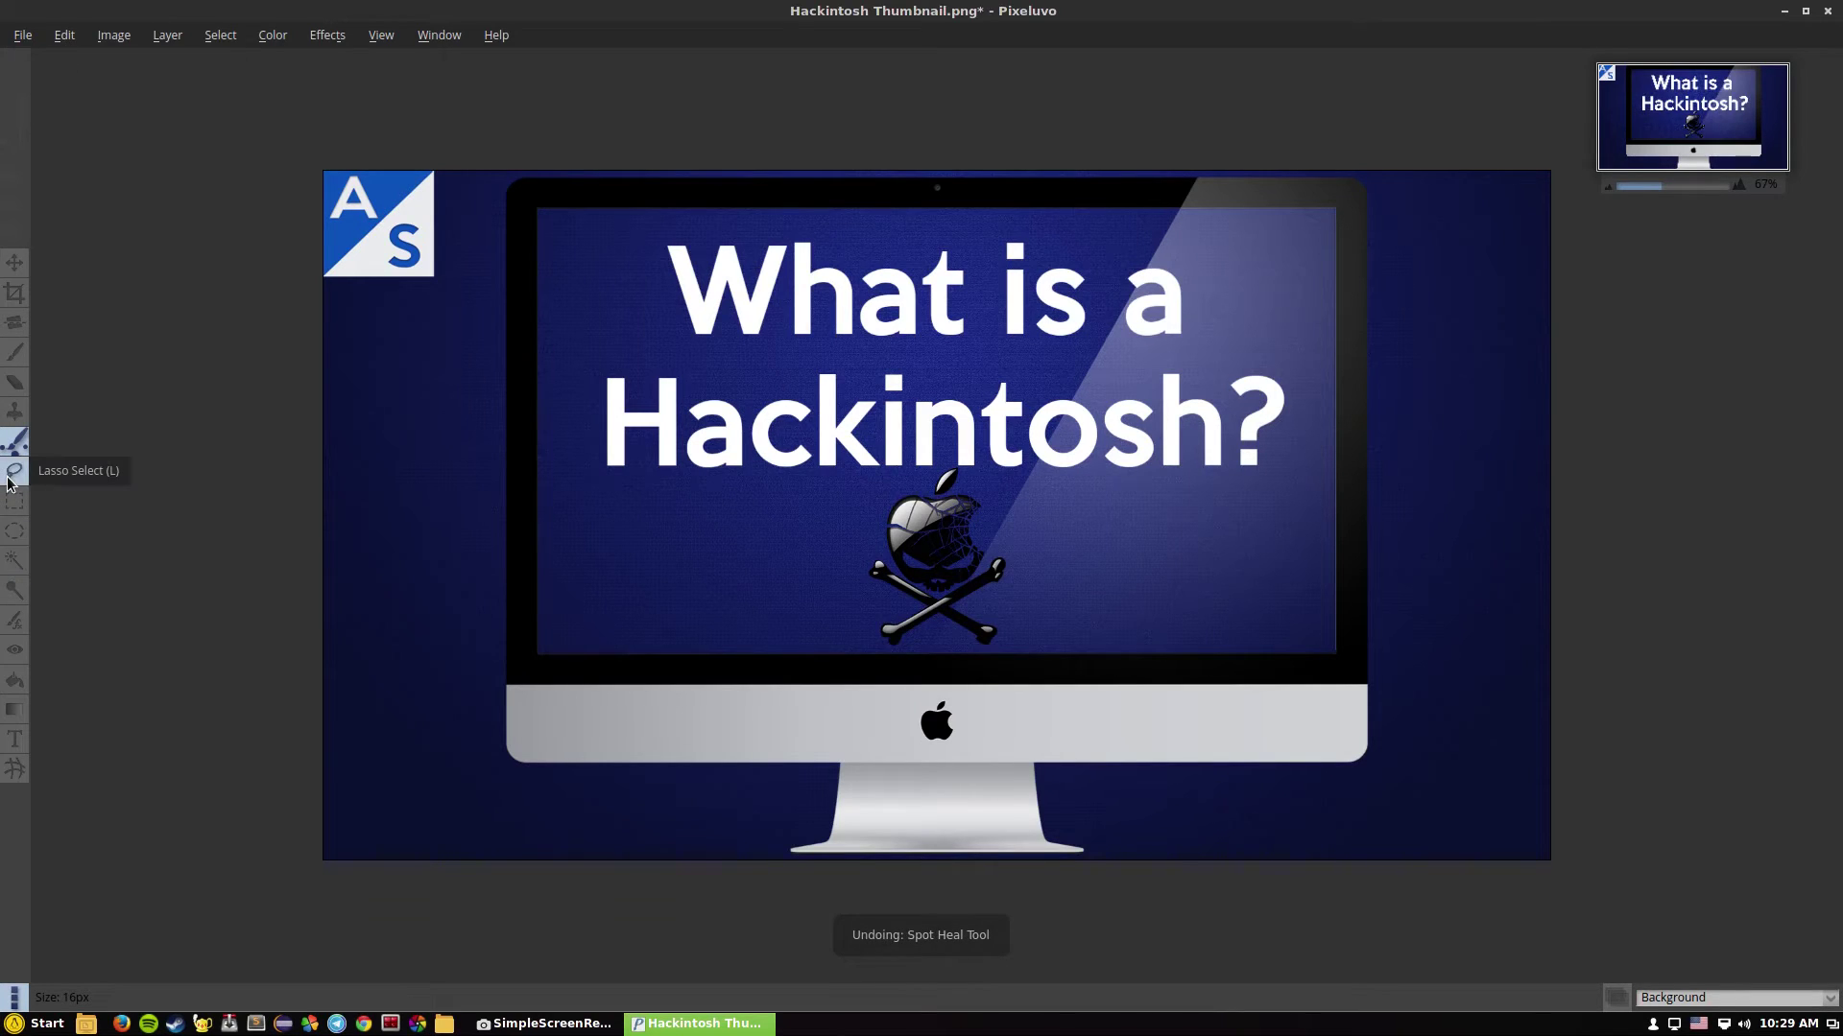
Lasso a freehand selection, shift its pixels downward, then undo the move
left_click(12, 474)
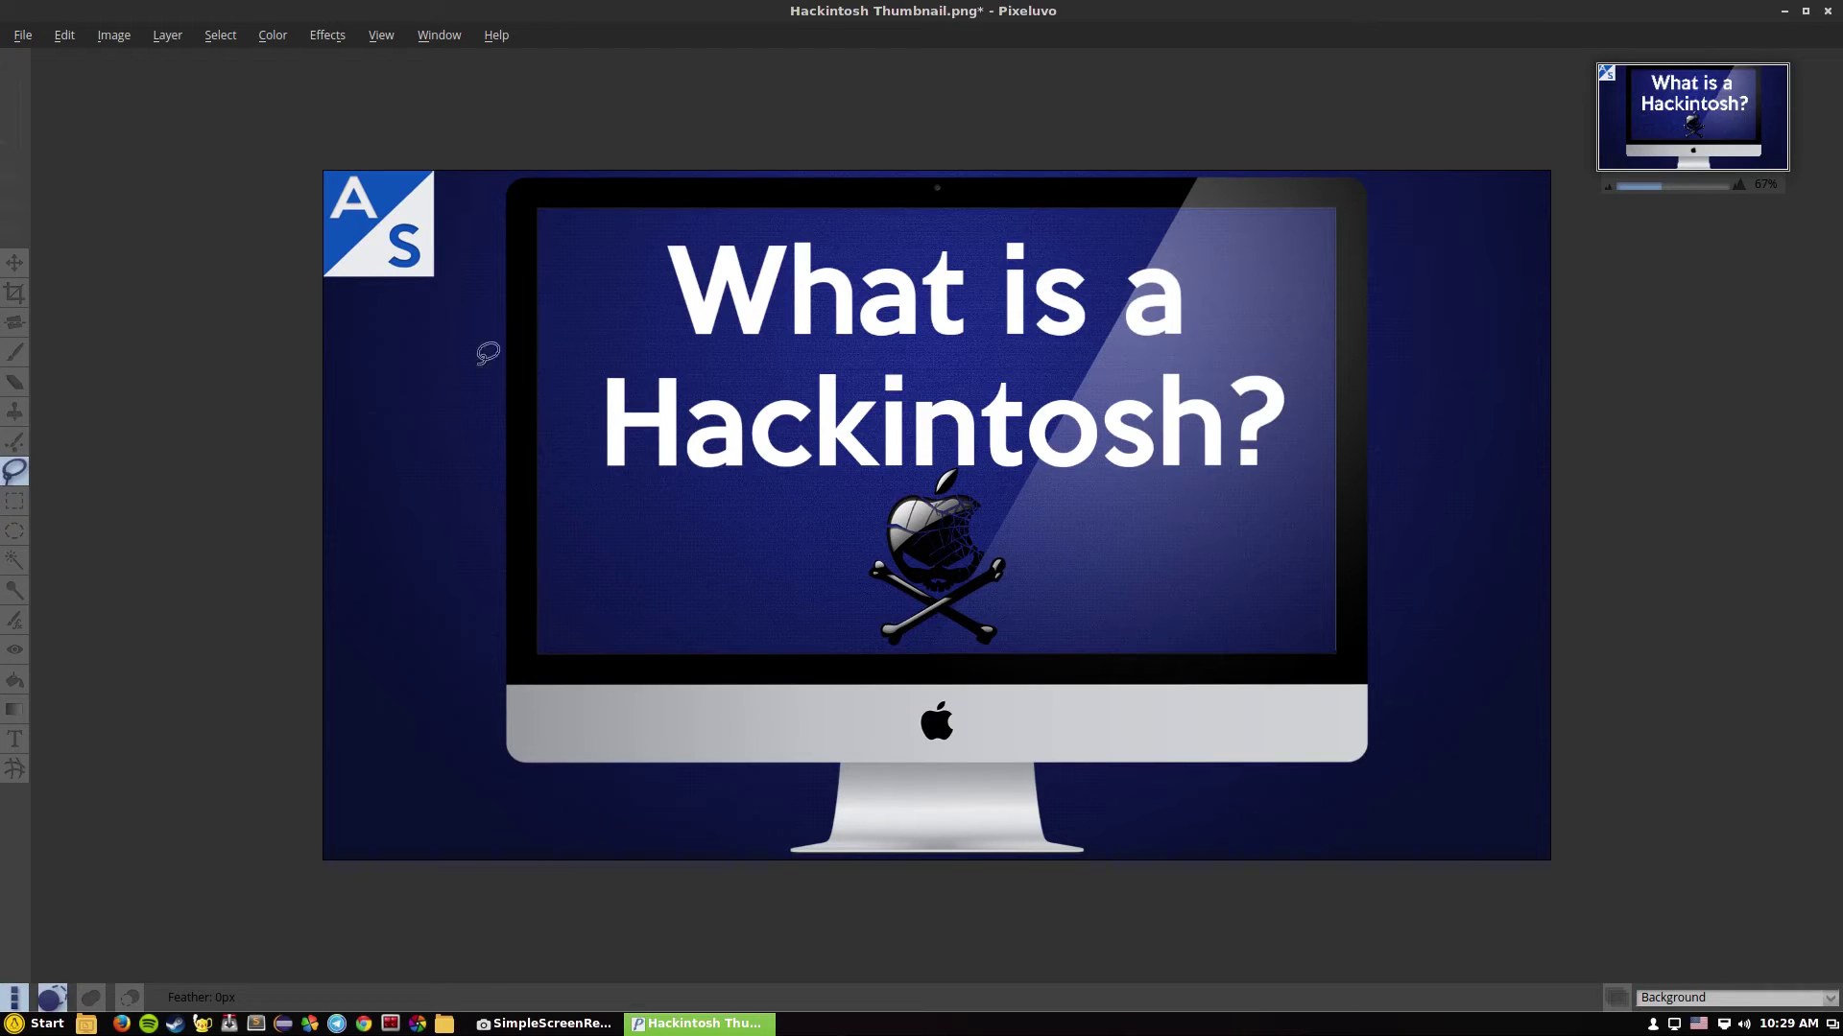
mouse_move(449, 357)
left_mouse_down()
mouse_move(382, 485)
mouse_move(445, 341)
mouse_move(492, 392)
left_mouse_up()
left_click(14, 262)
left_click_drag(472, 403, 477, 495)
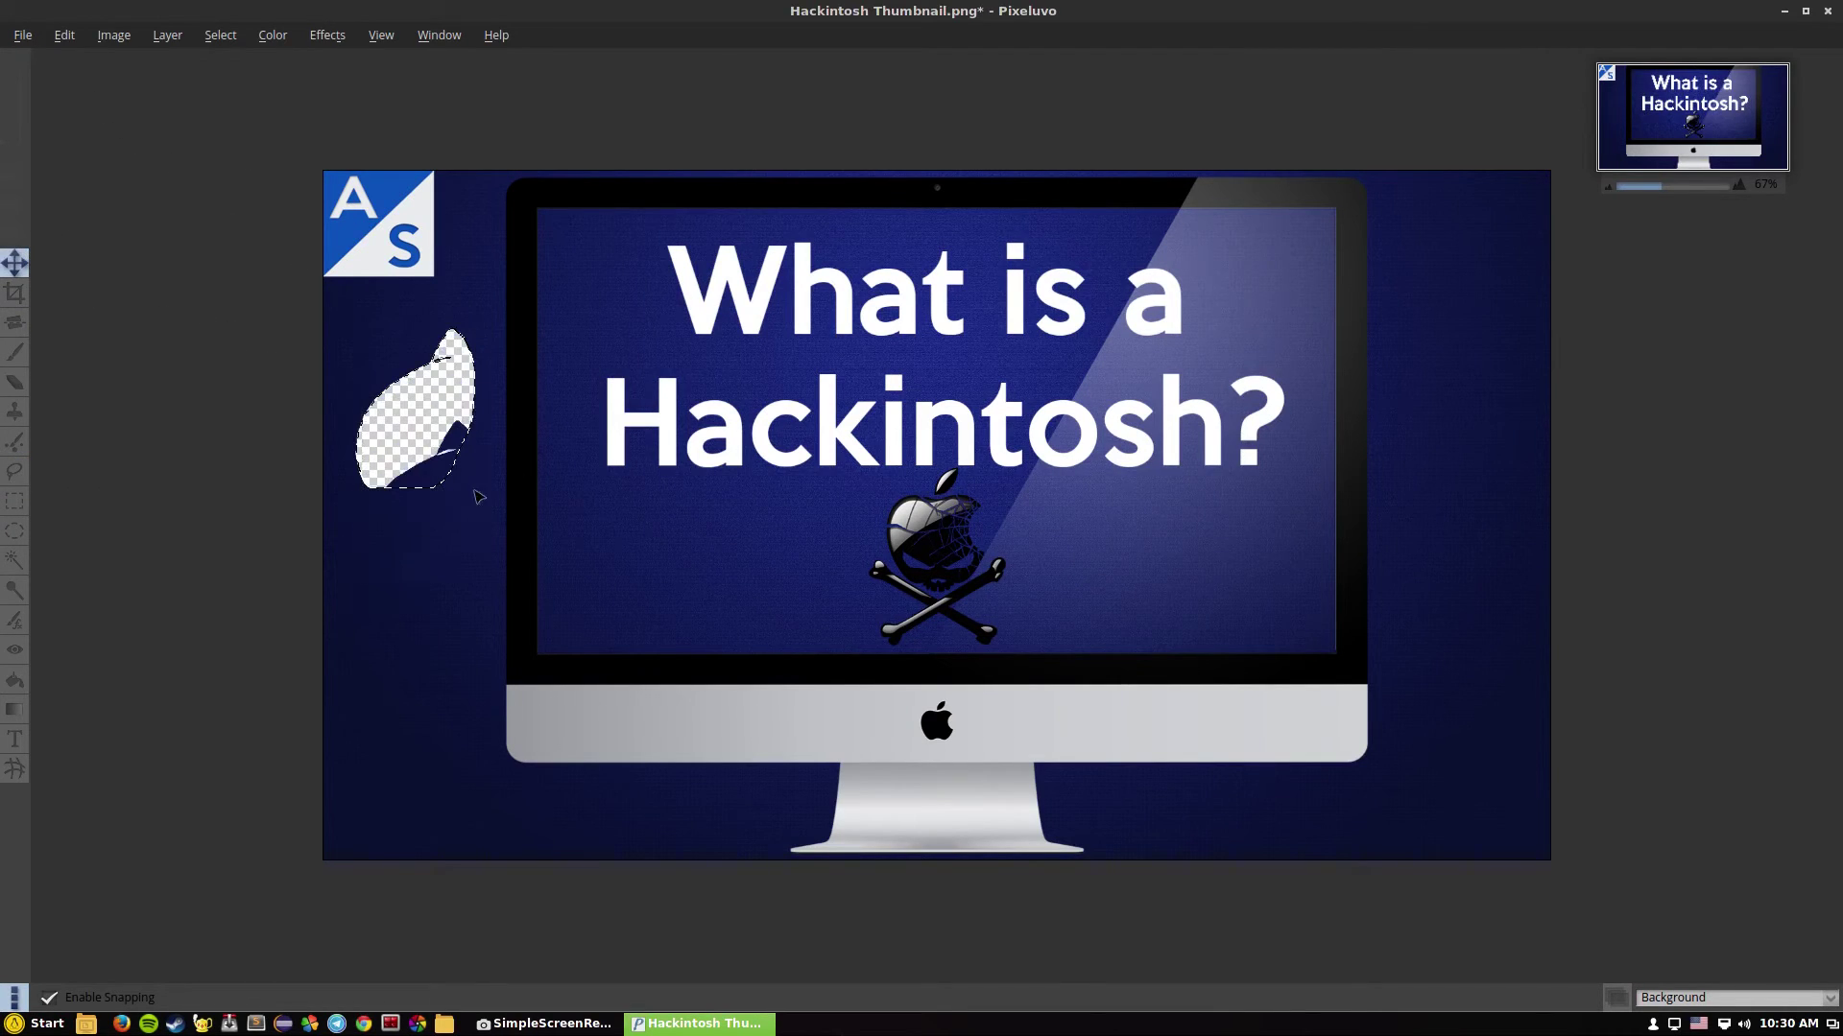
left_click(64, 35)
left_click(76, 59)
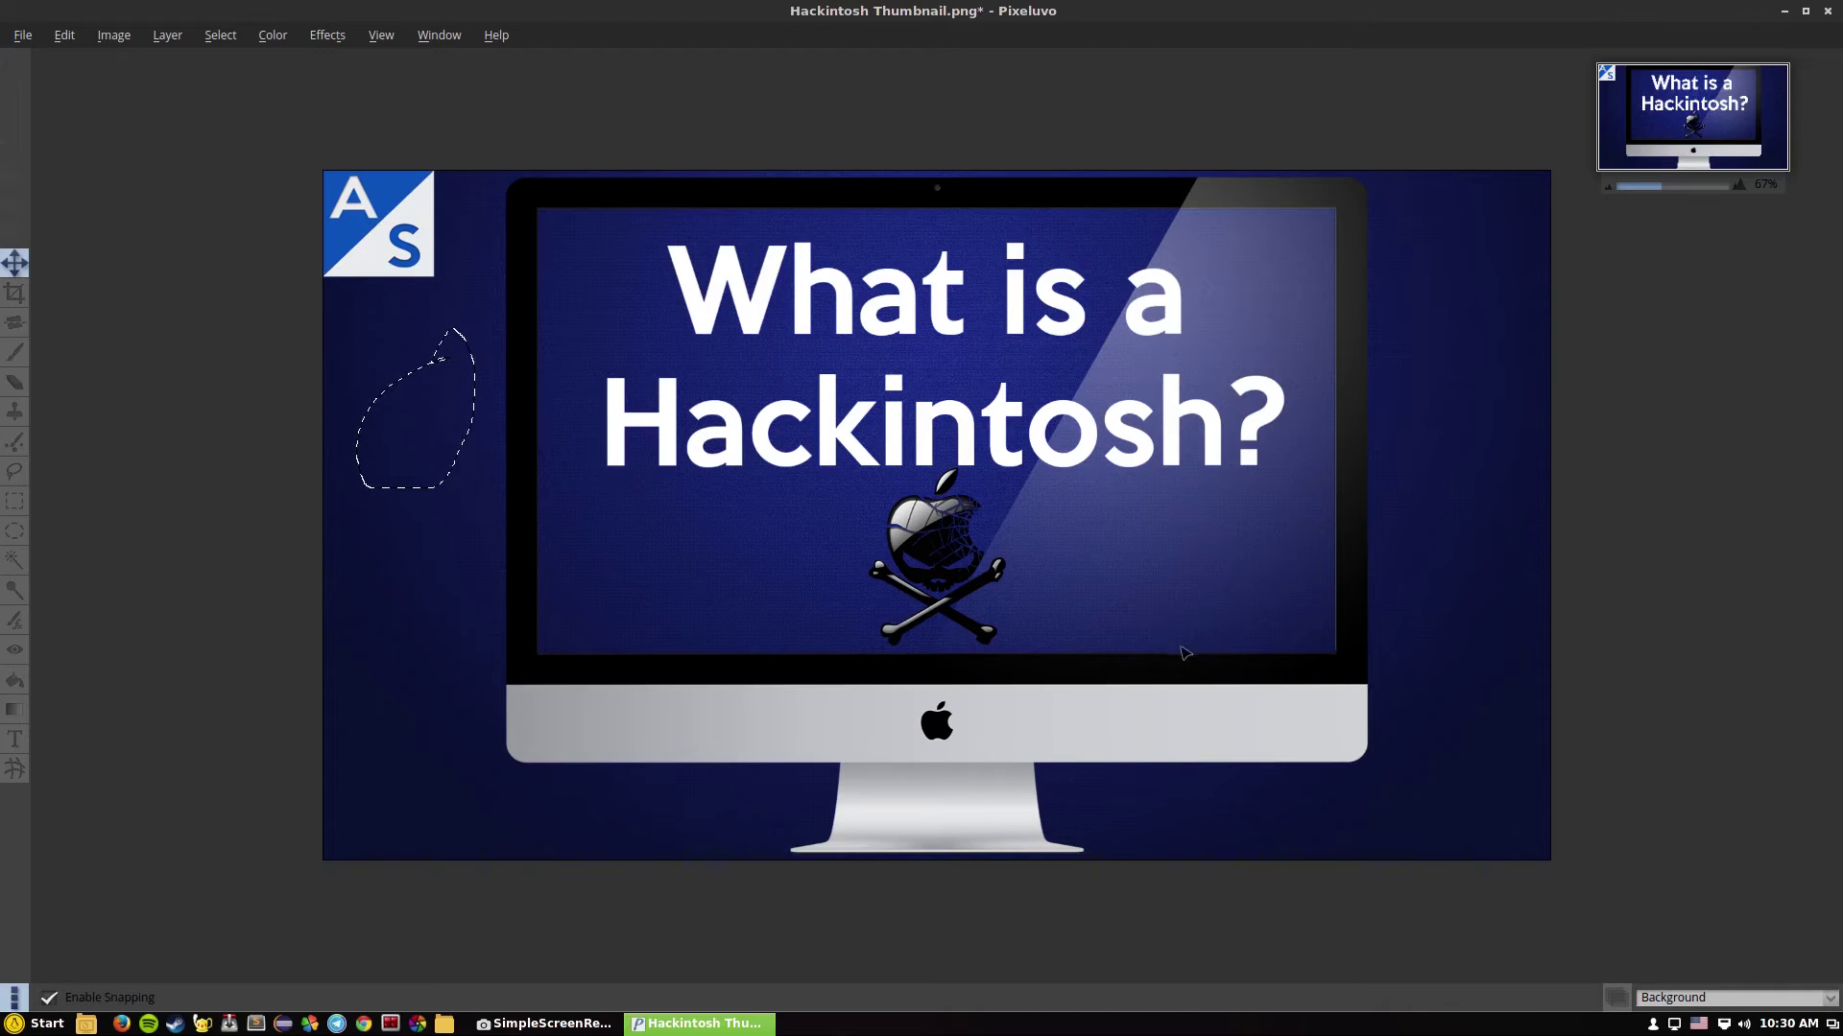
left_click(14, 591)
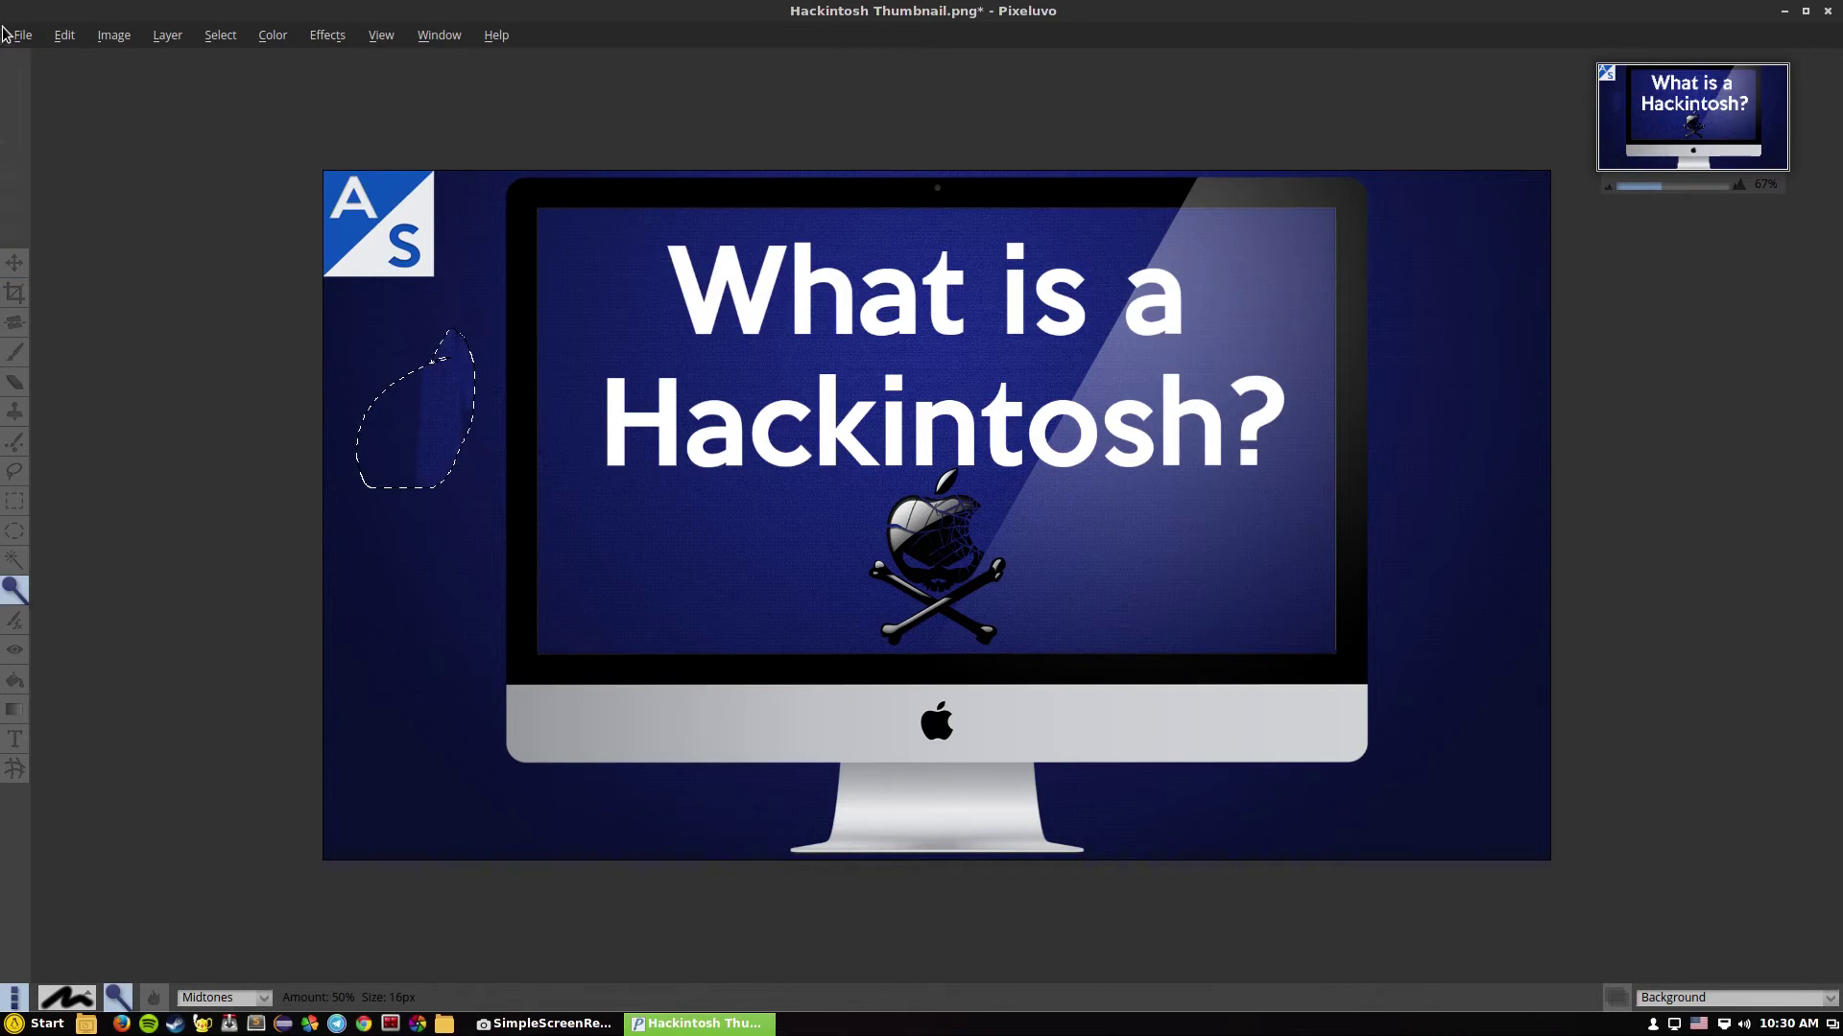
With Dodge/Burn active, look through the Edit menu and close it without choosing anything
left_click(64, 37)
left_click(59, 44)
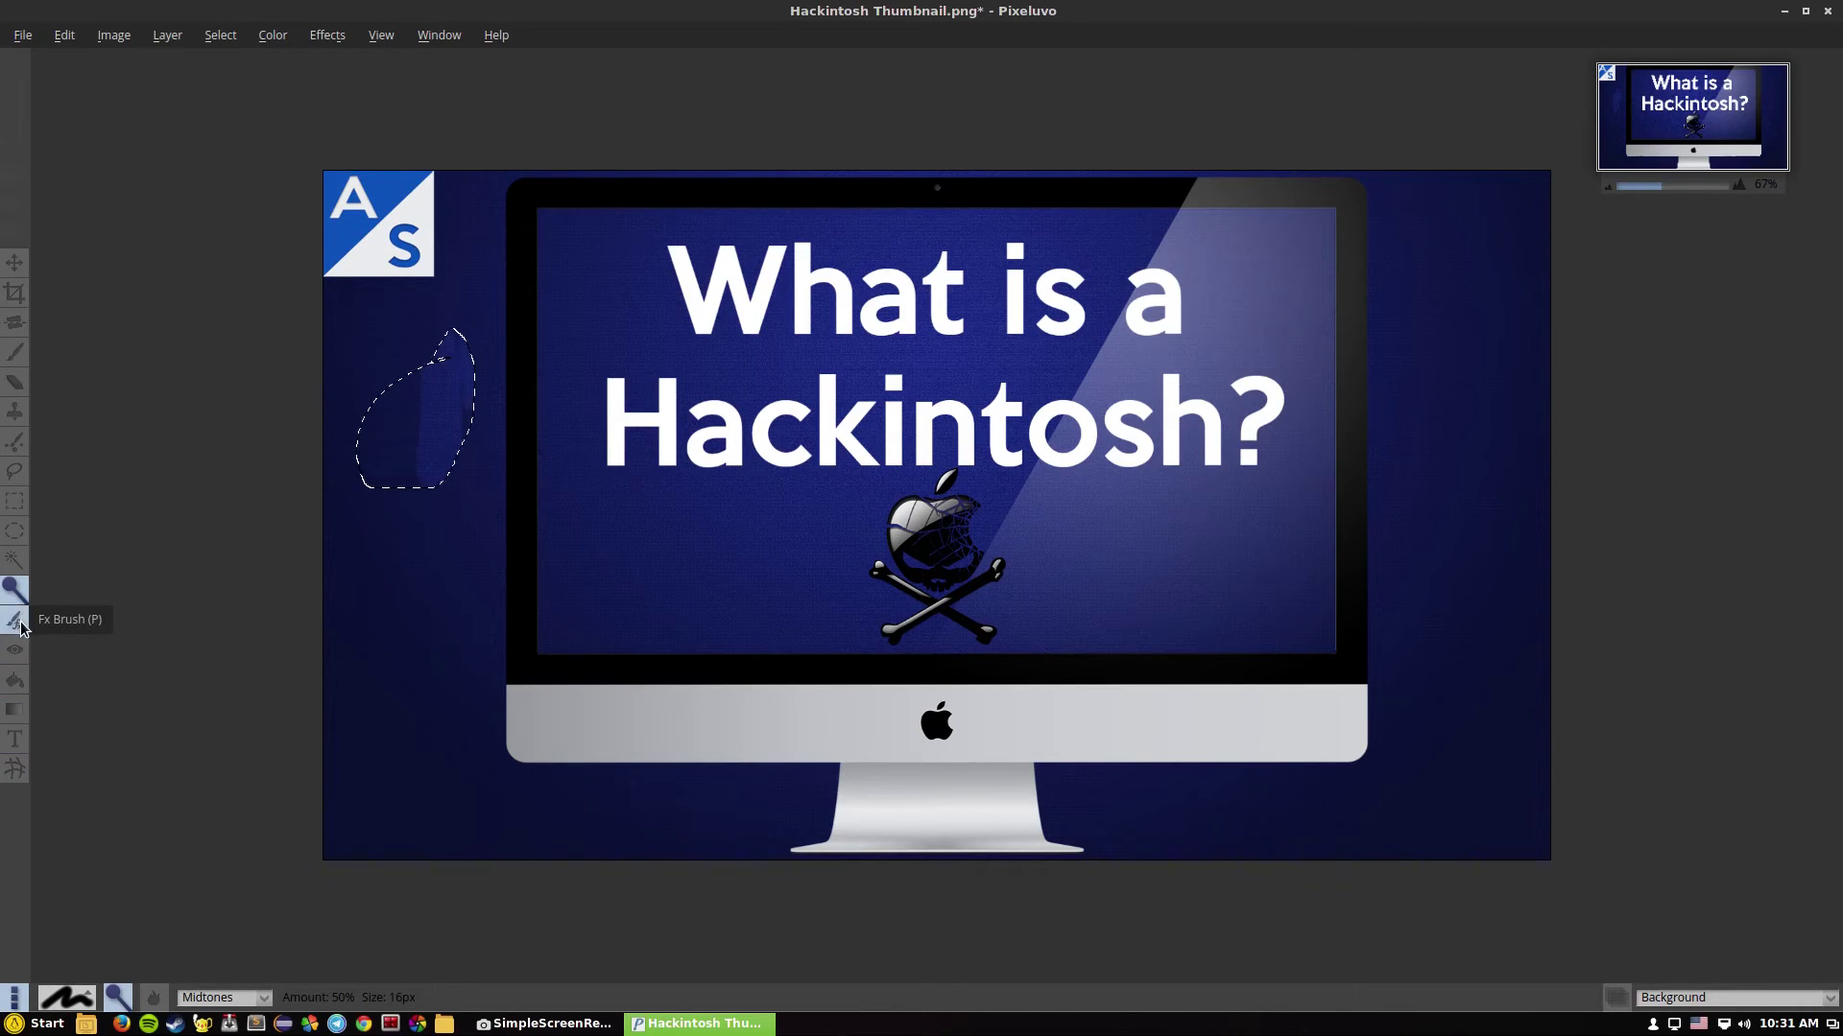
Drag a black-to-white gradient fill across the selection, then undo it
left_click(19, 715)
left_click_drag(500, 620, 430, 638)
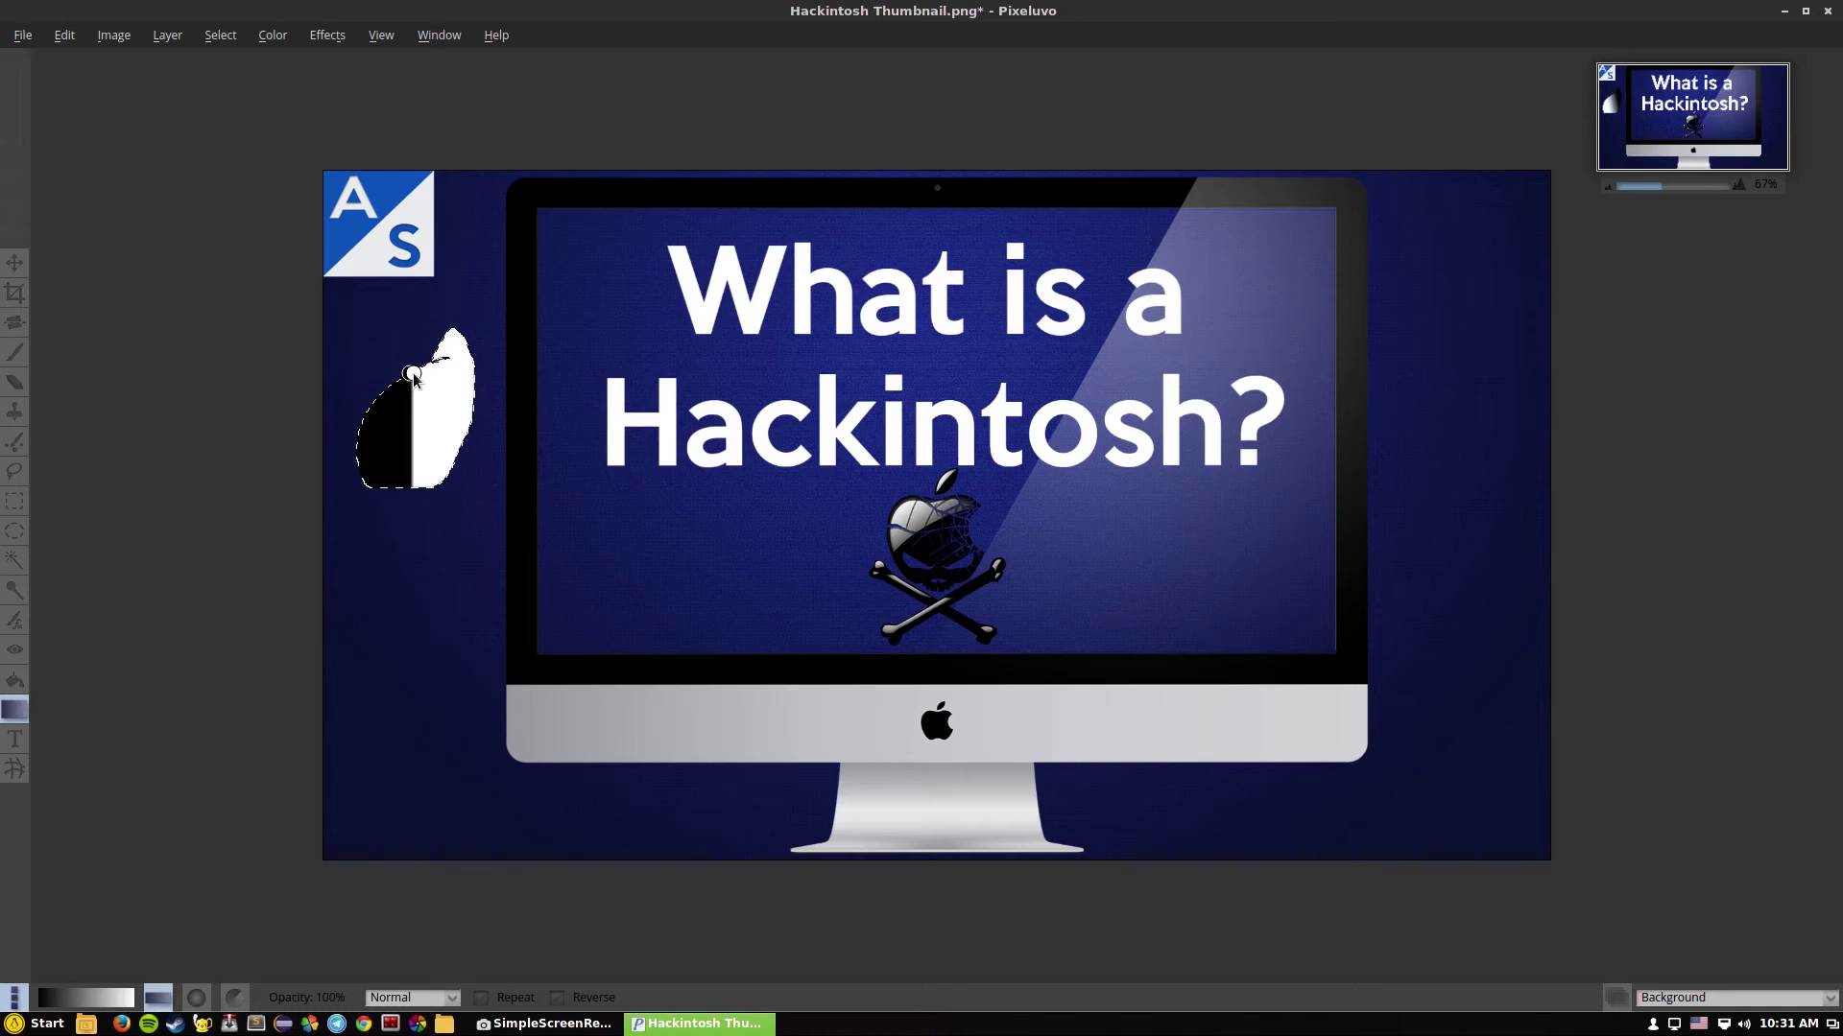
left_click(22, 34)
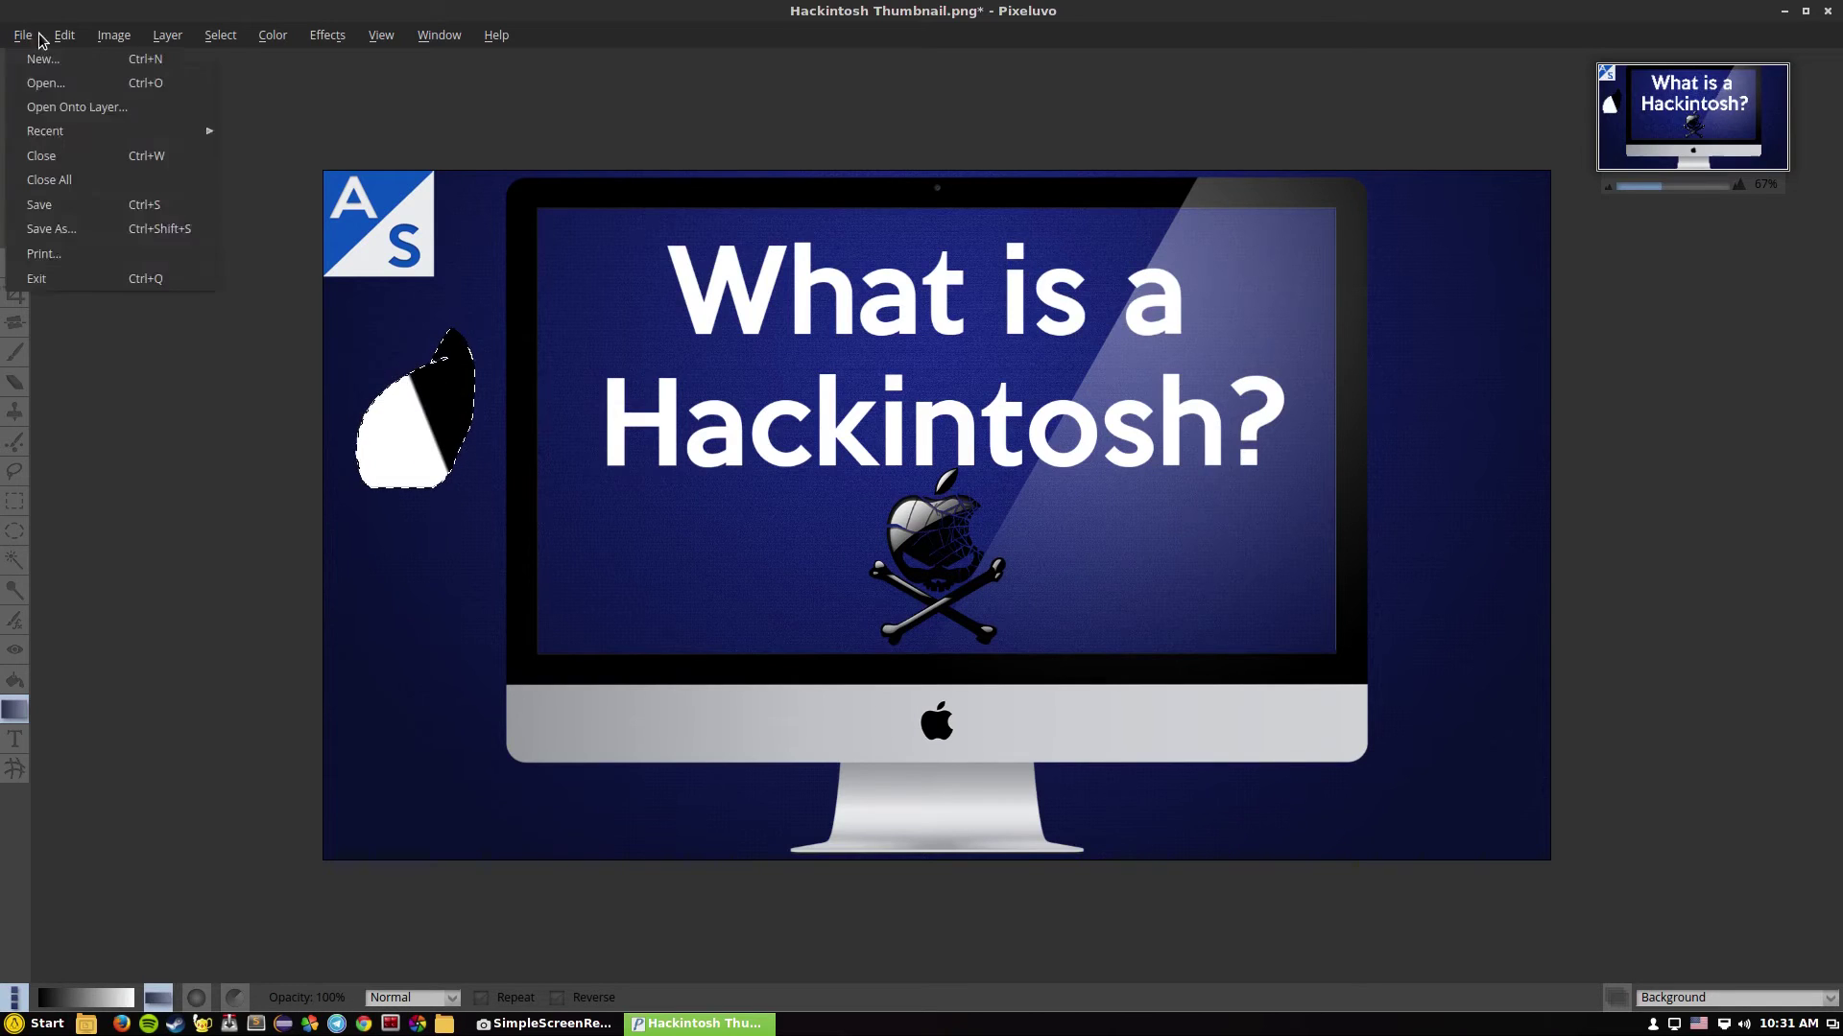
left_click(72, 59)
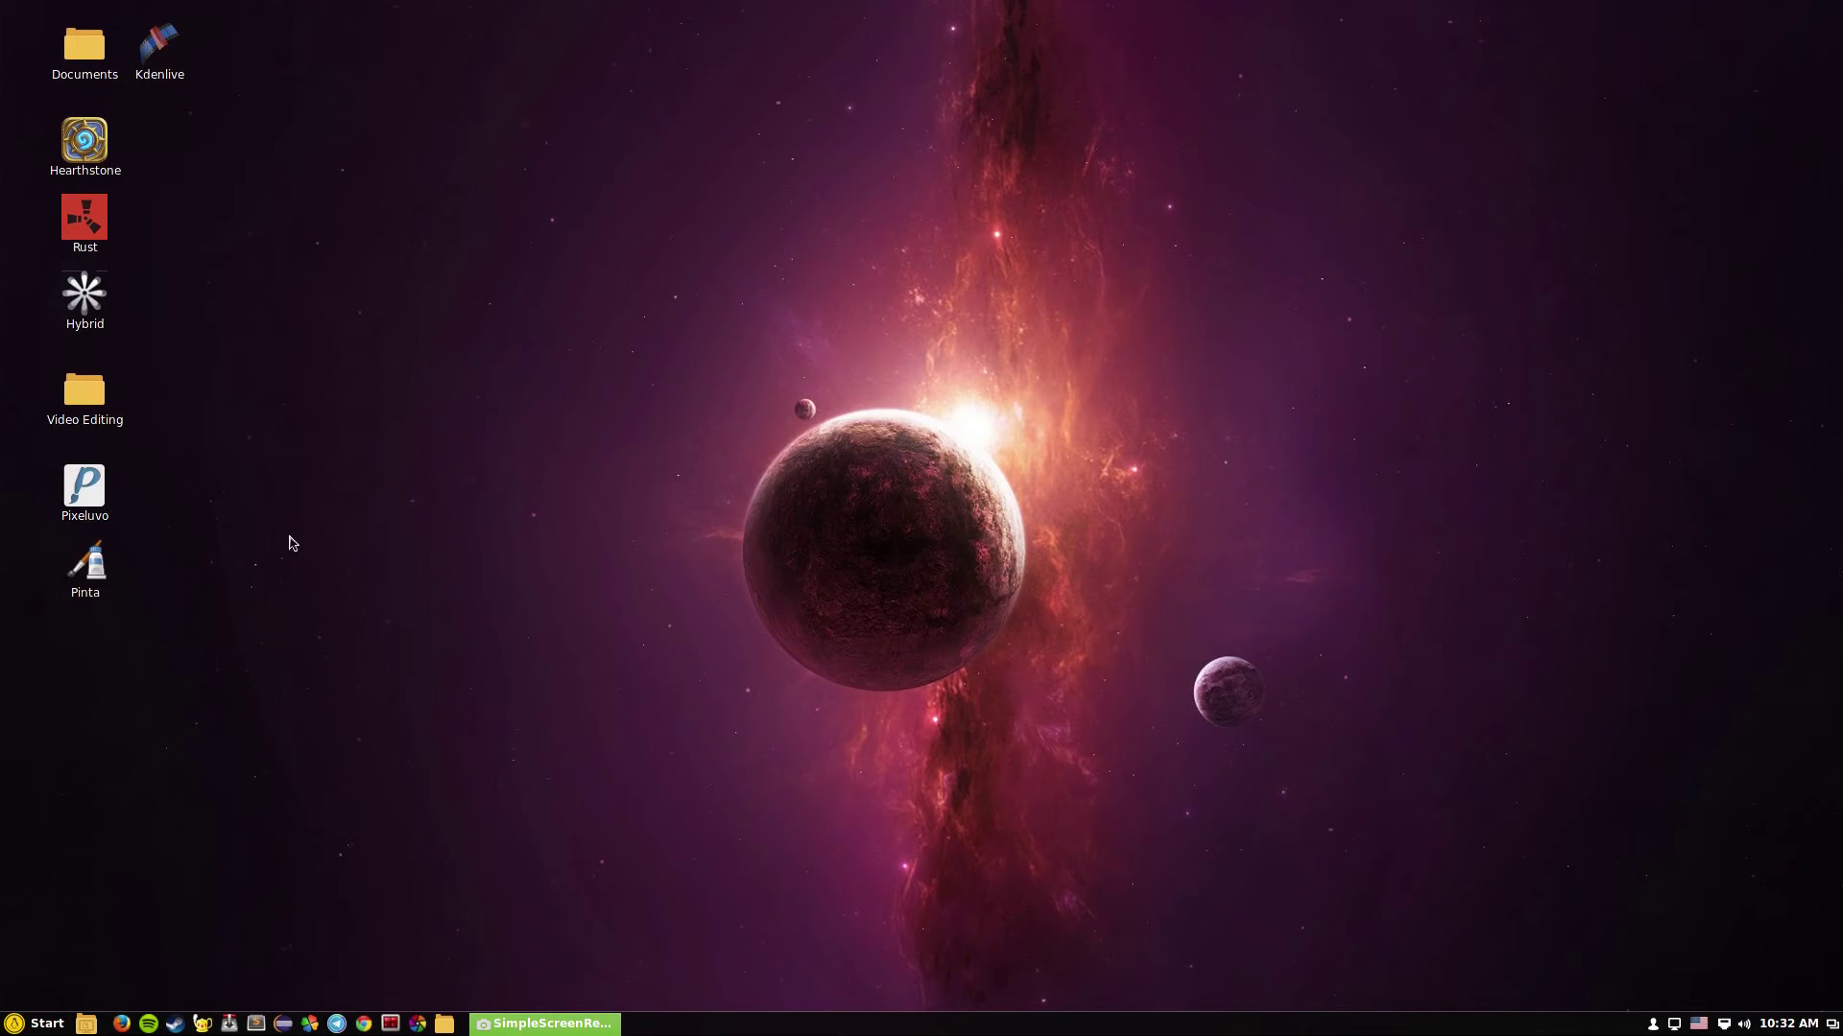
Launch Pinta, paint a curved test brush stroke, and undo it
double_click(99, 569)
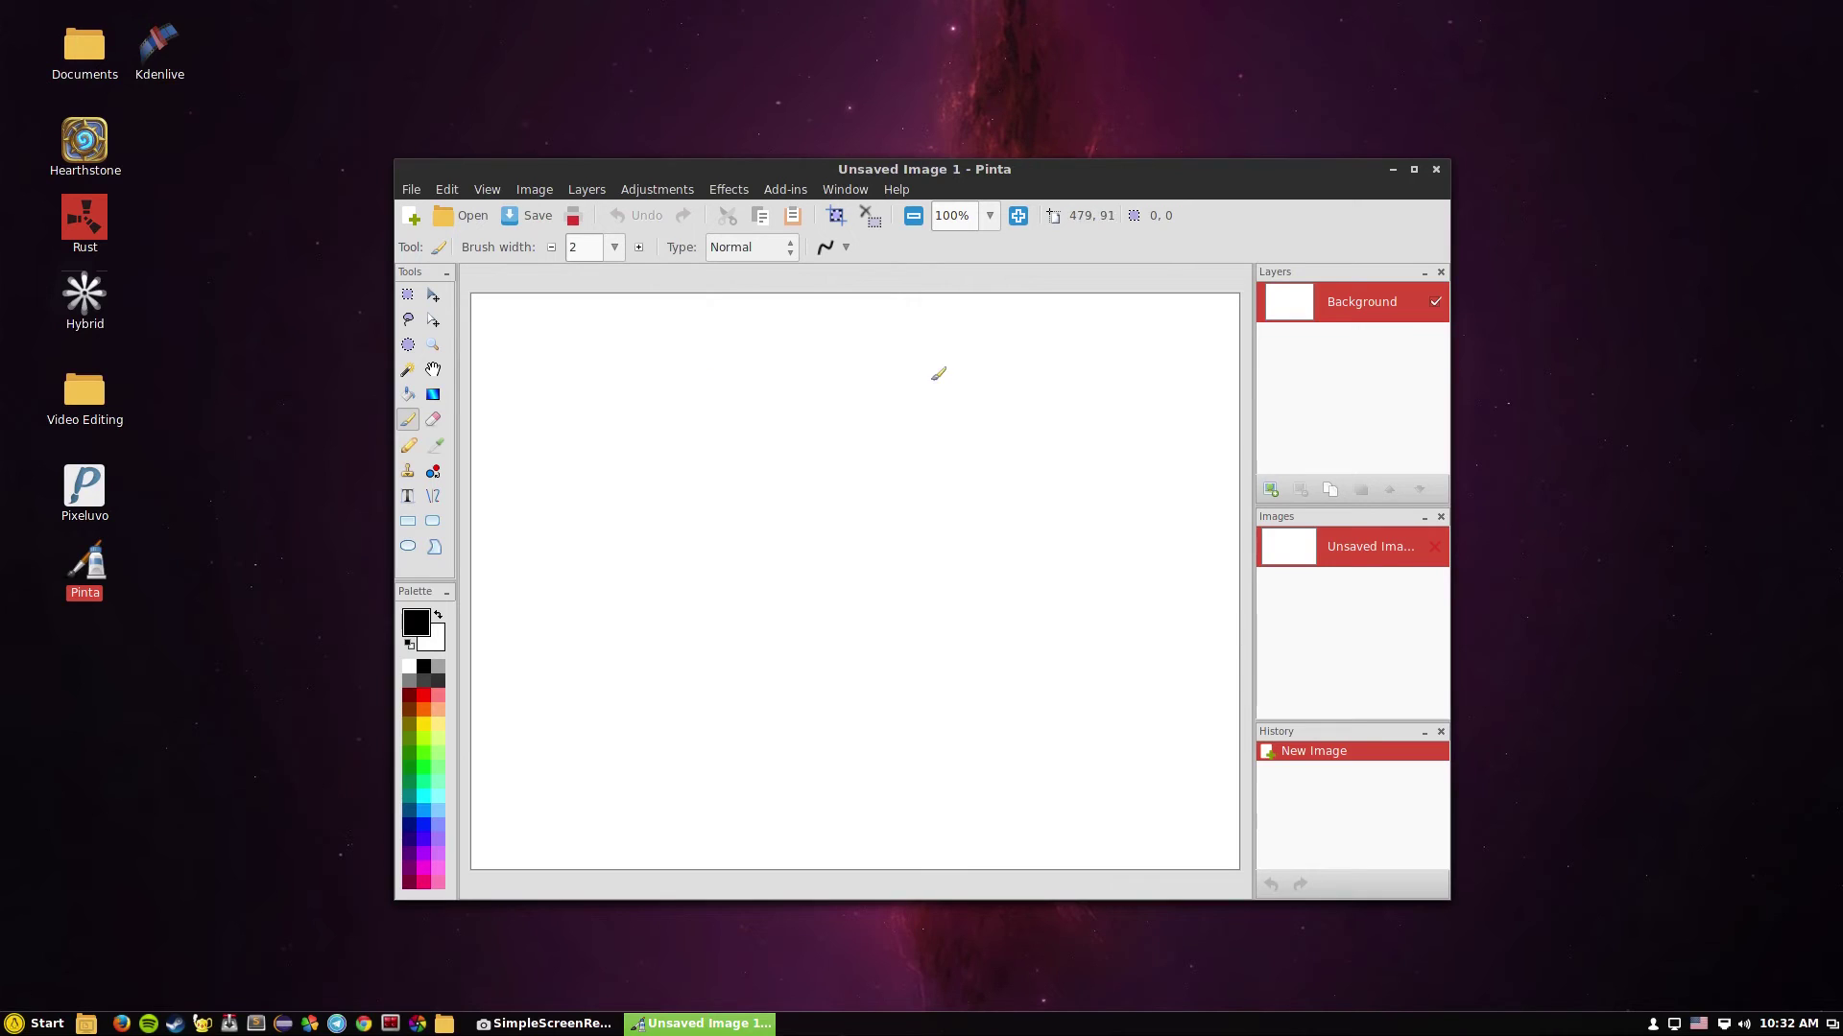
mouse_move(887, 361)
left_mouse_down()
mouse_move(744, 343)
mouse_move(669, 575)
mouse_move(1079, 635)
left_mouse_up()
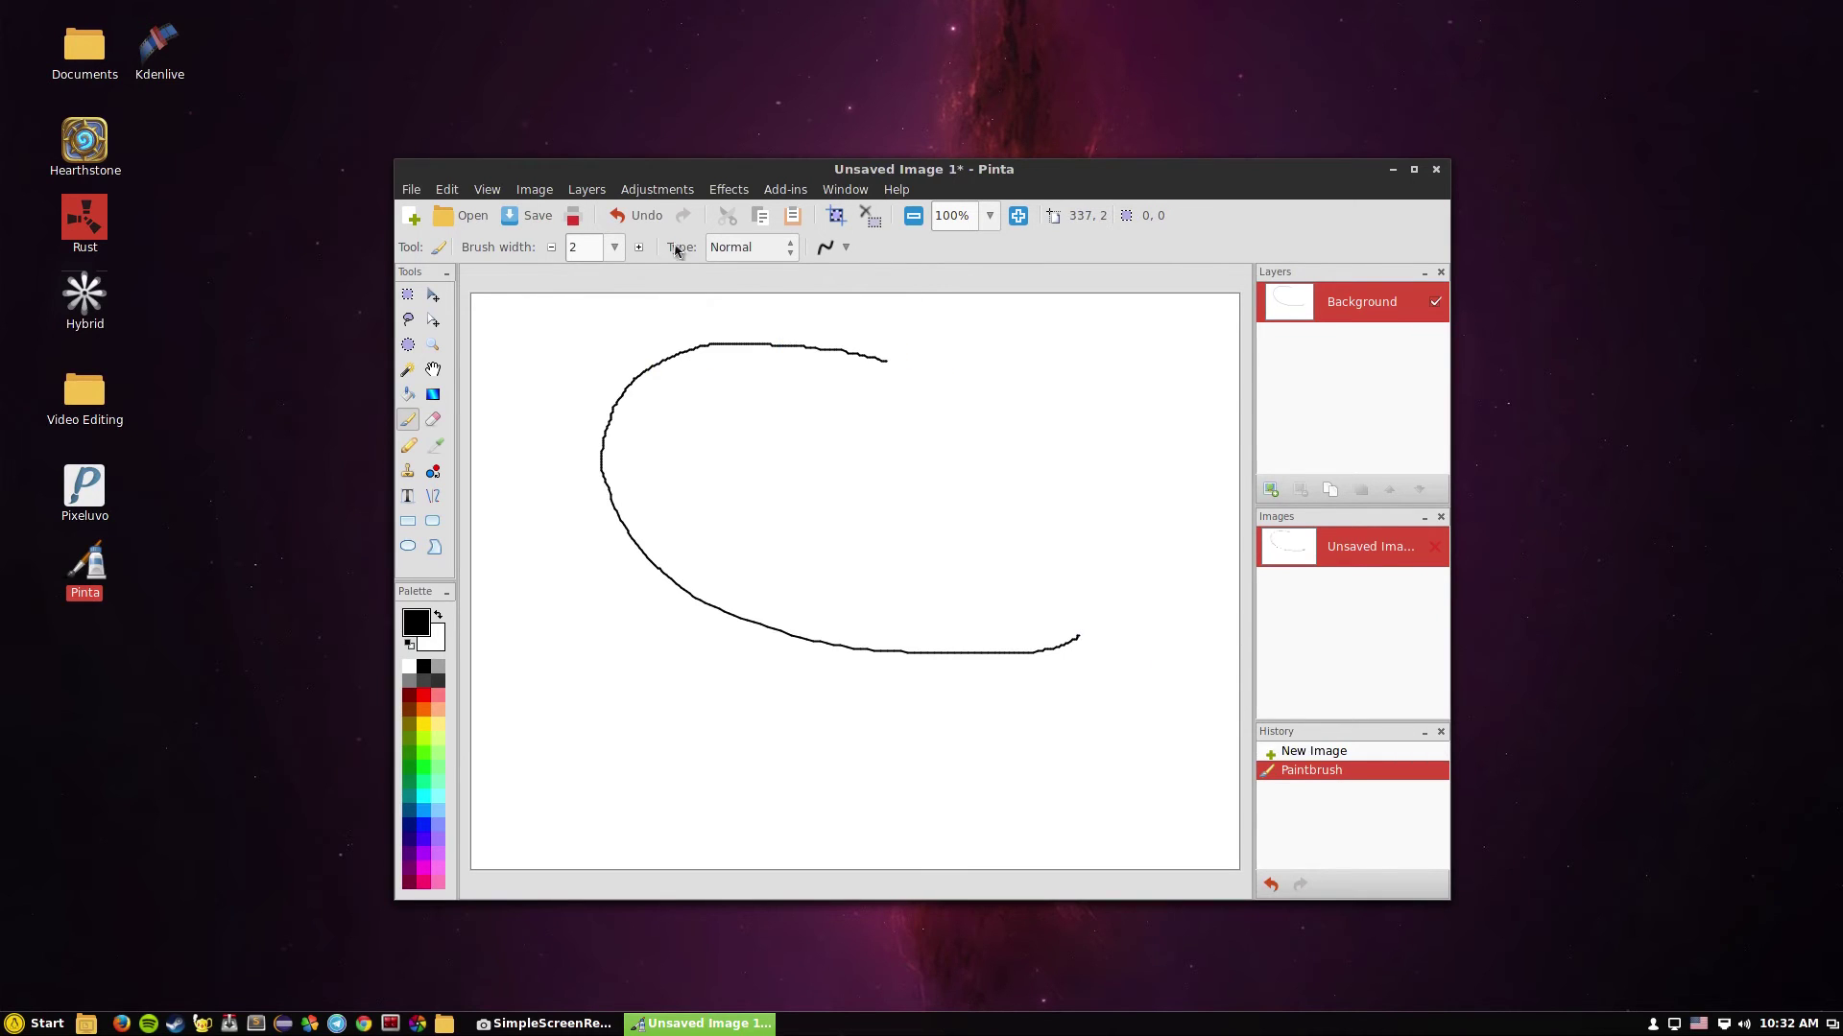
left_click(446, 192)
left_click(461, 209)
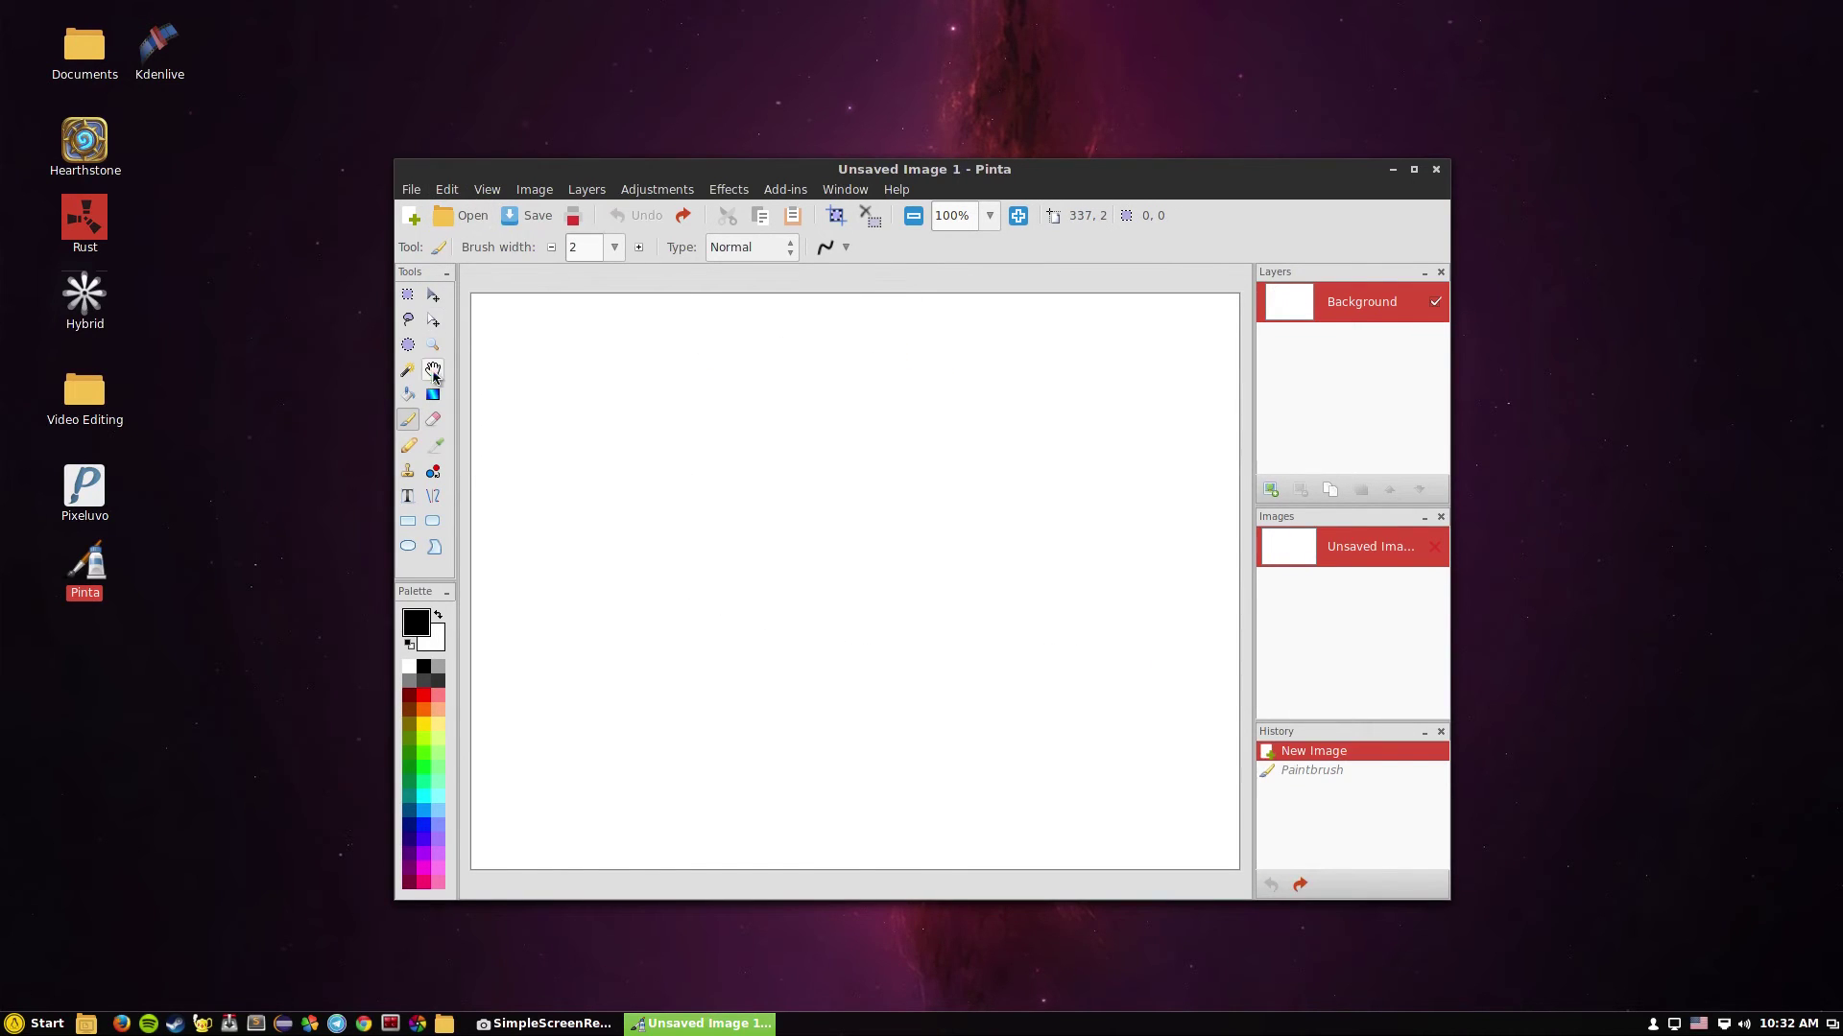
Maximize the Pinta window and bring up the Open Image File dialog
double_click(1015, 174)
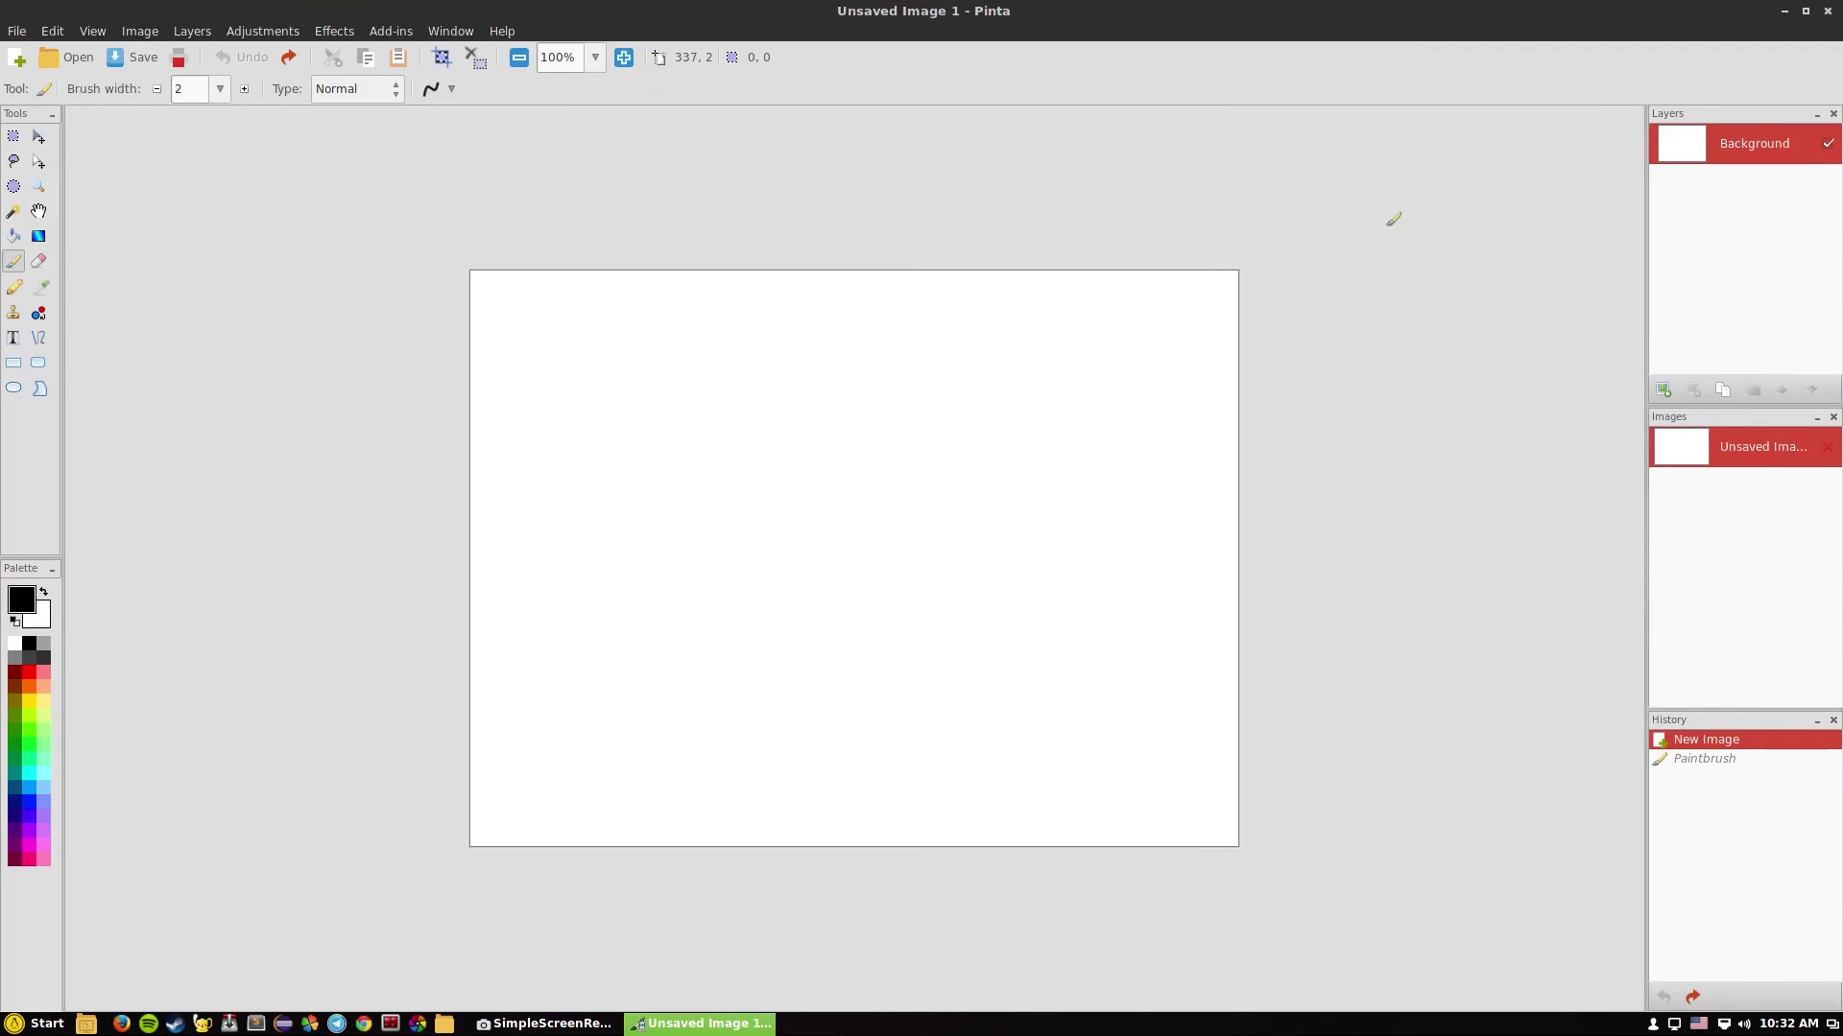
left_click(17, 31)
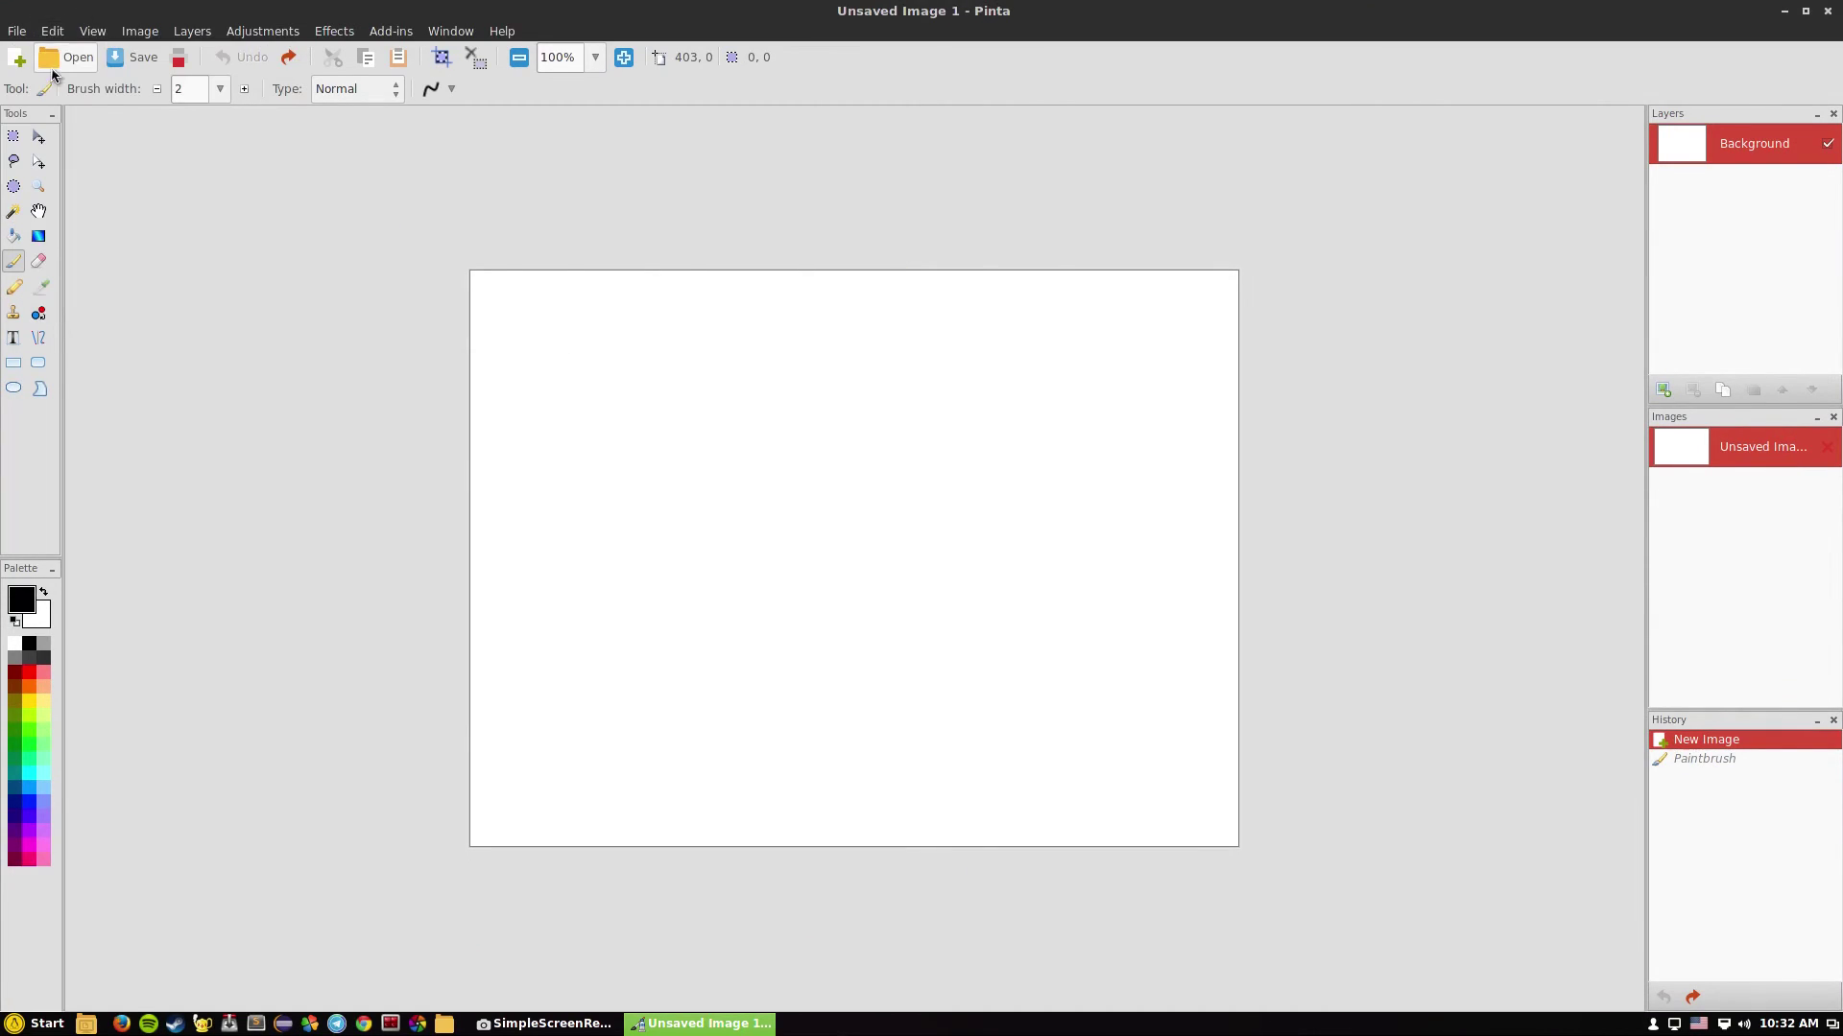
left_click(60, 60)
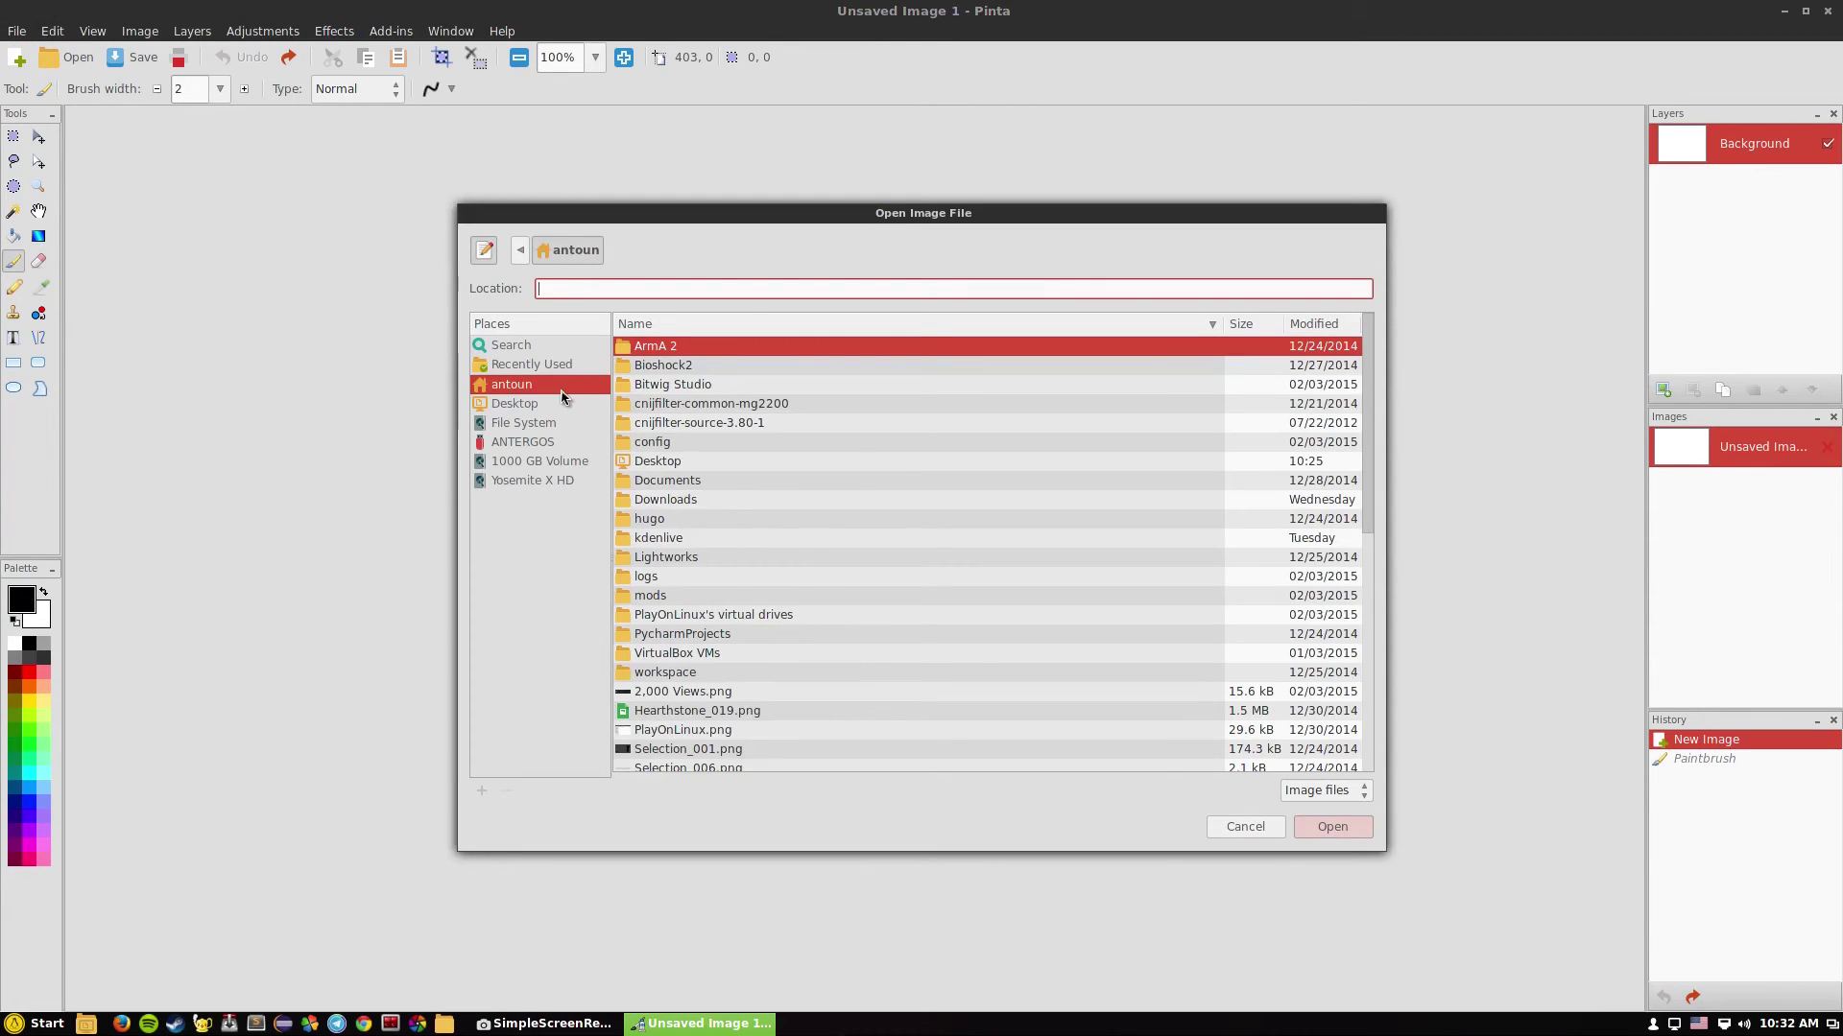
Go to the home folder's Downloads and open Arch_Linux_Logo_by_unlimitdaydream.png
left_click(531, 367)
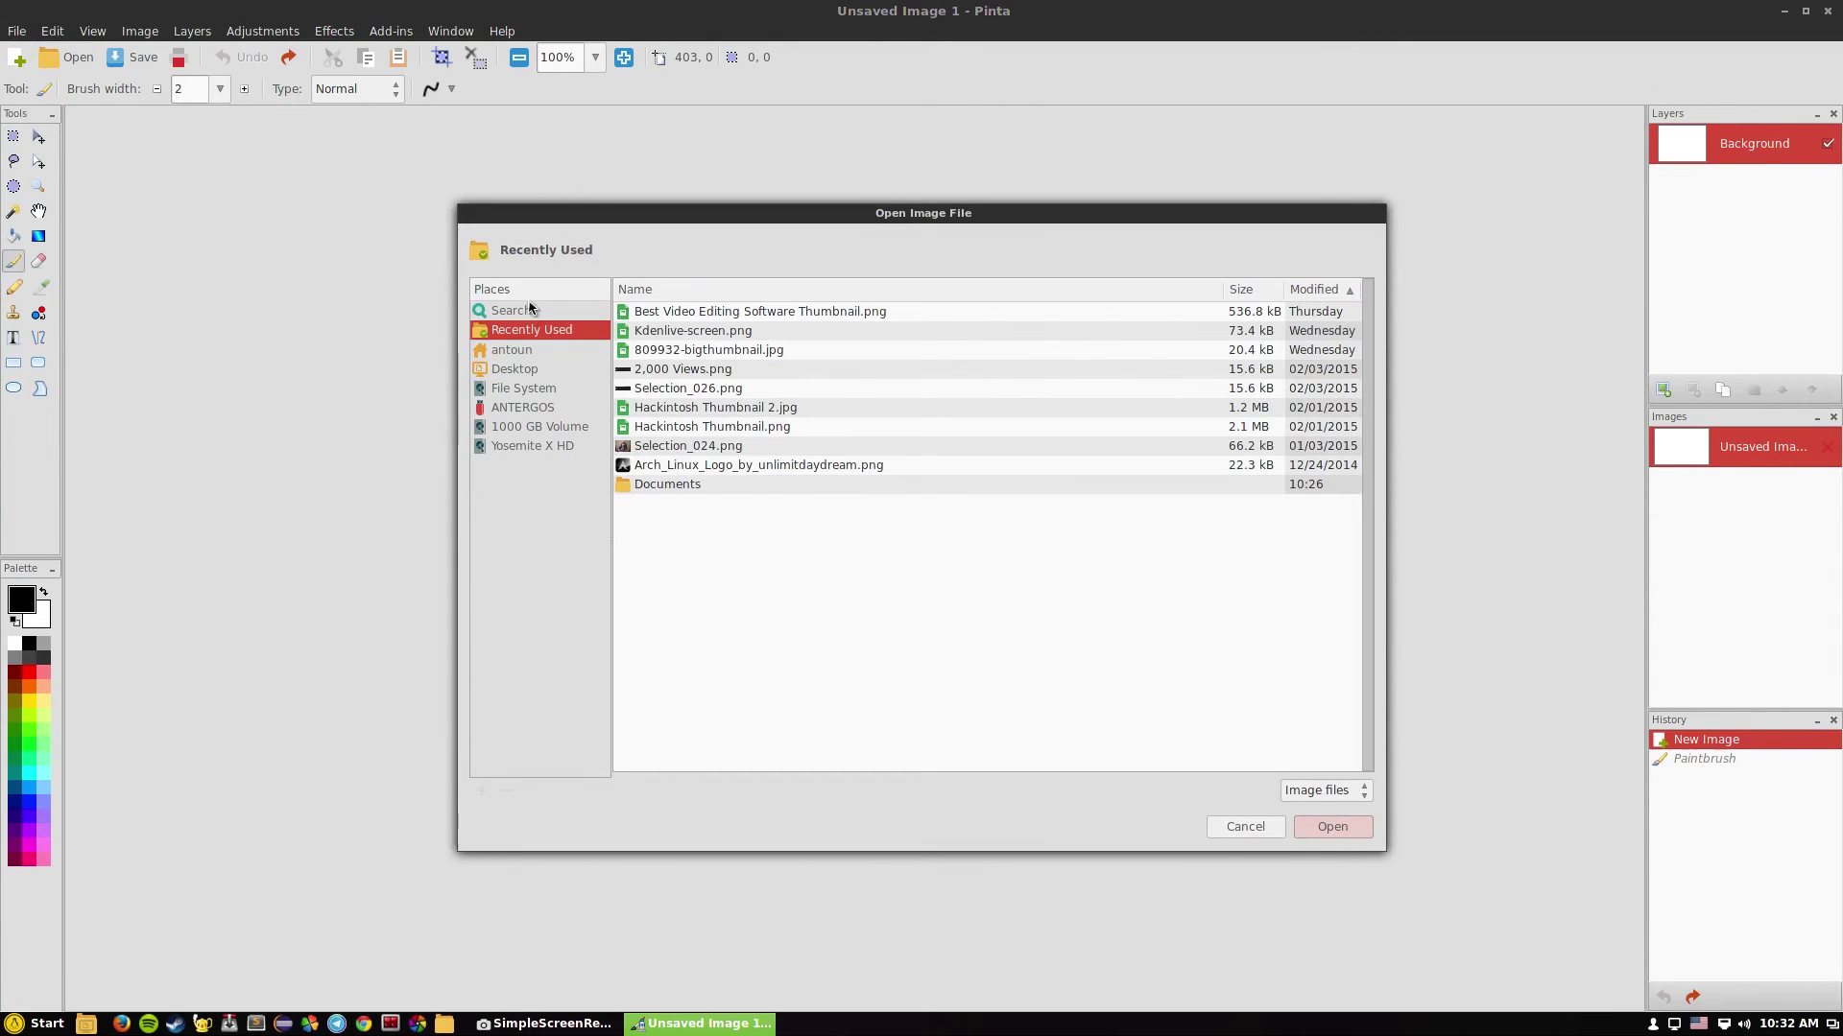
left_click(519, 352)
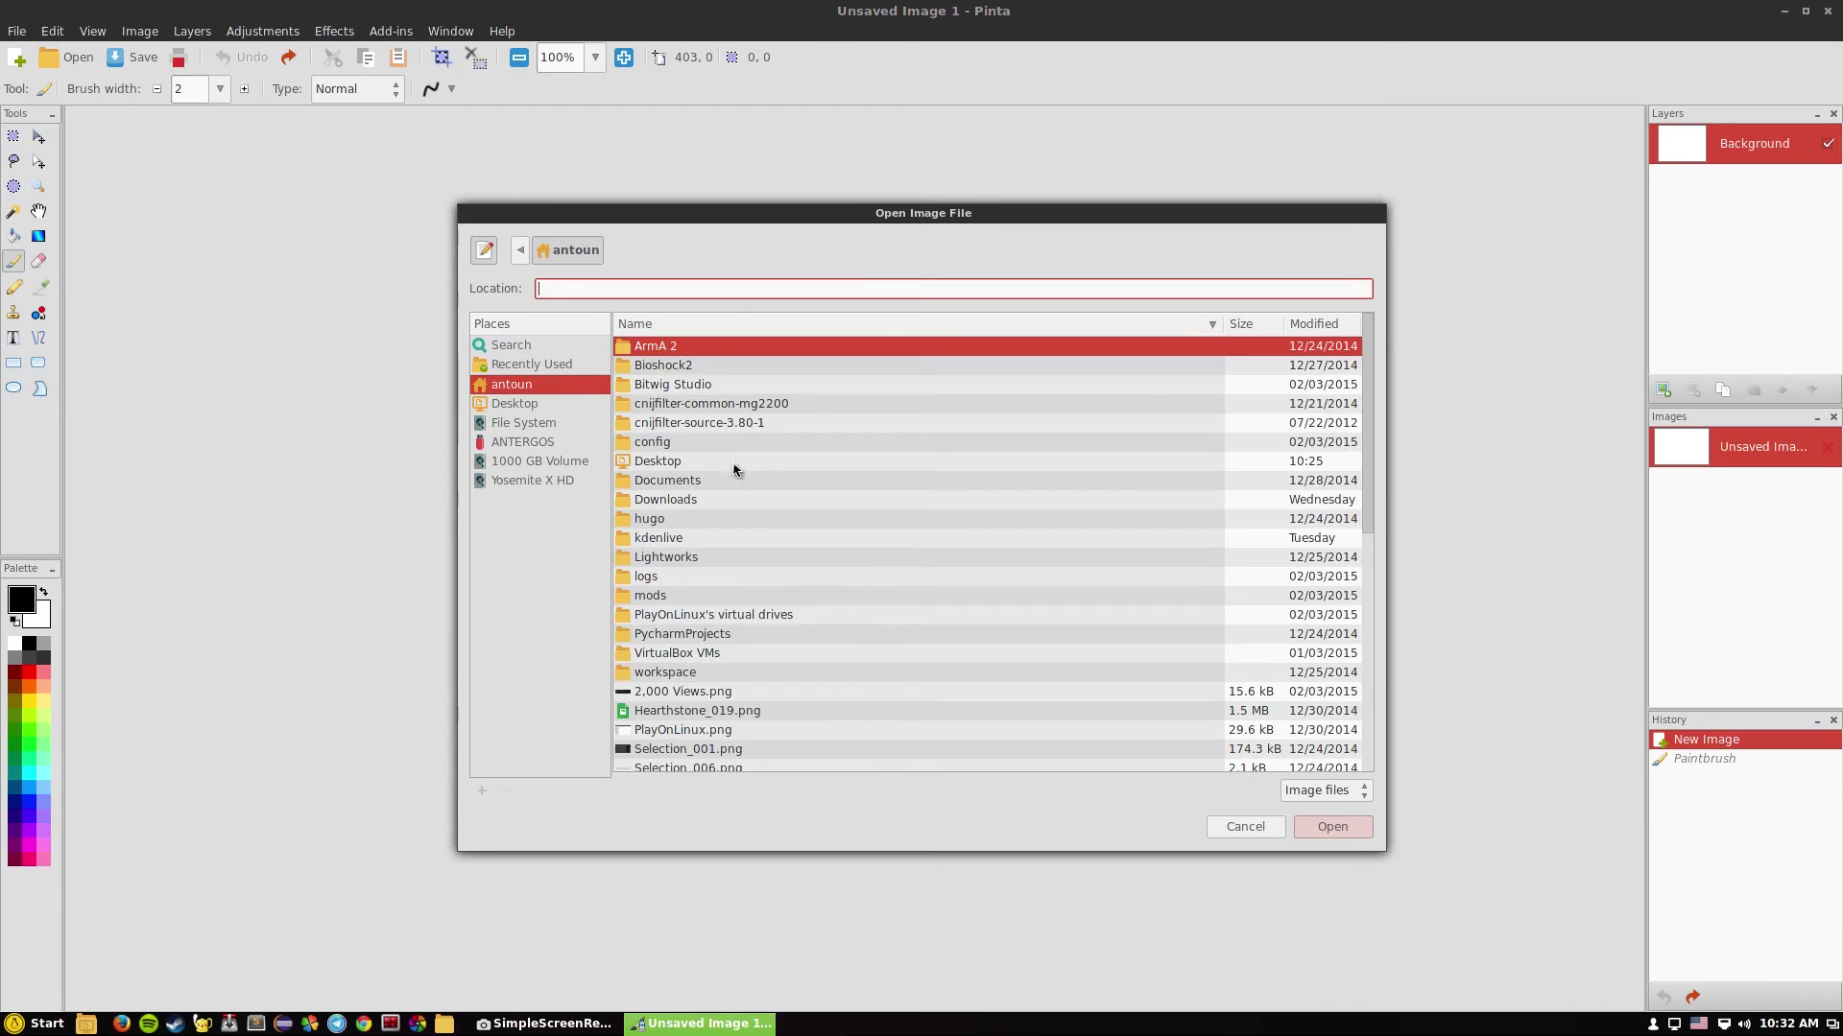
left_click(730, 506)
double_click(730, 506)
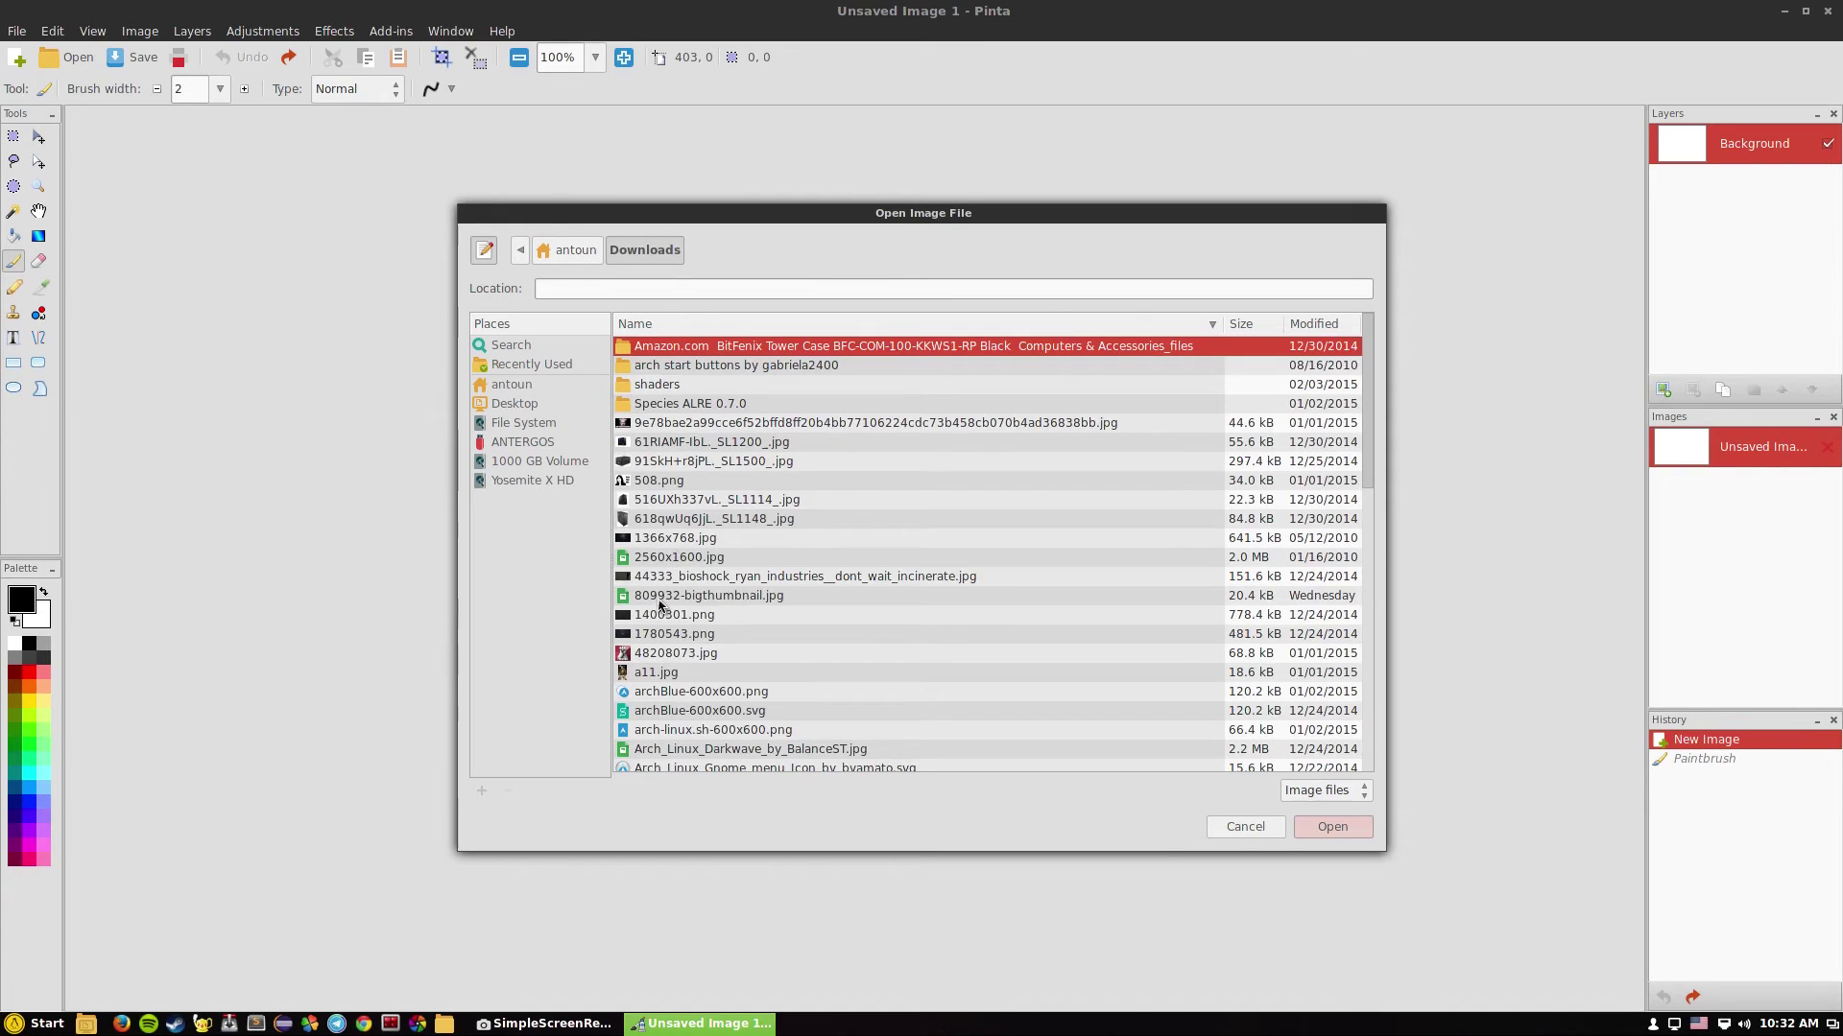
scroll(684, 683, "down", 5)
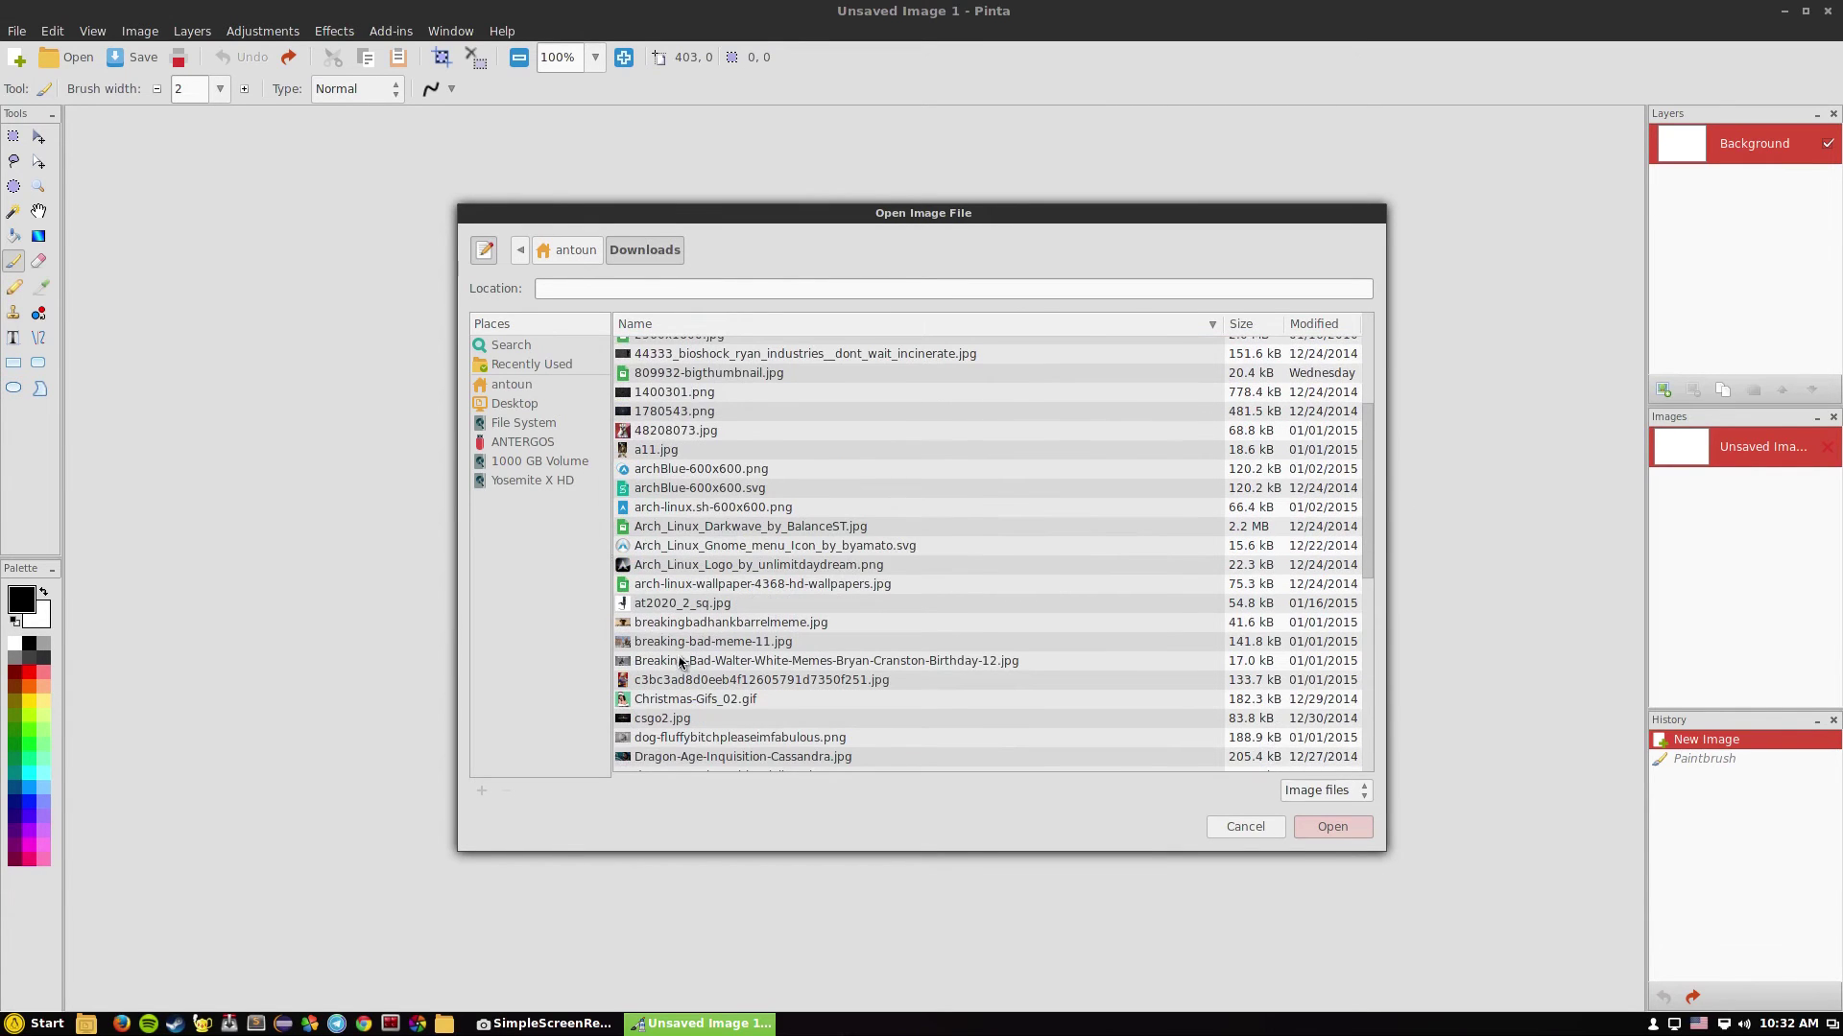
double_click(678, 565)
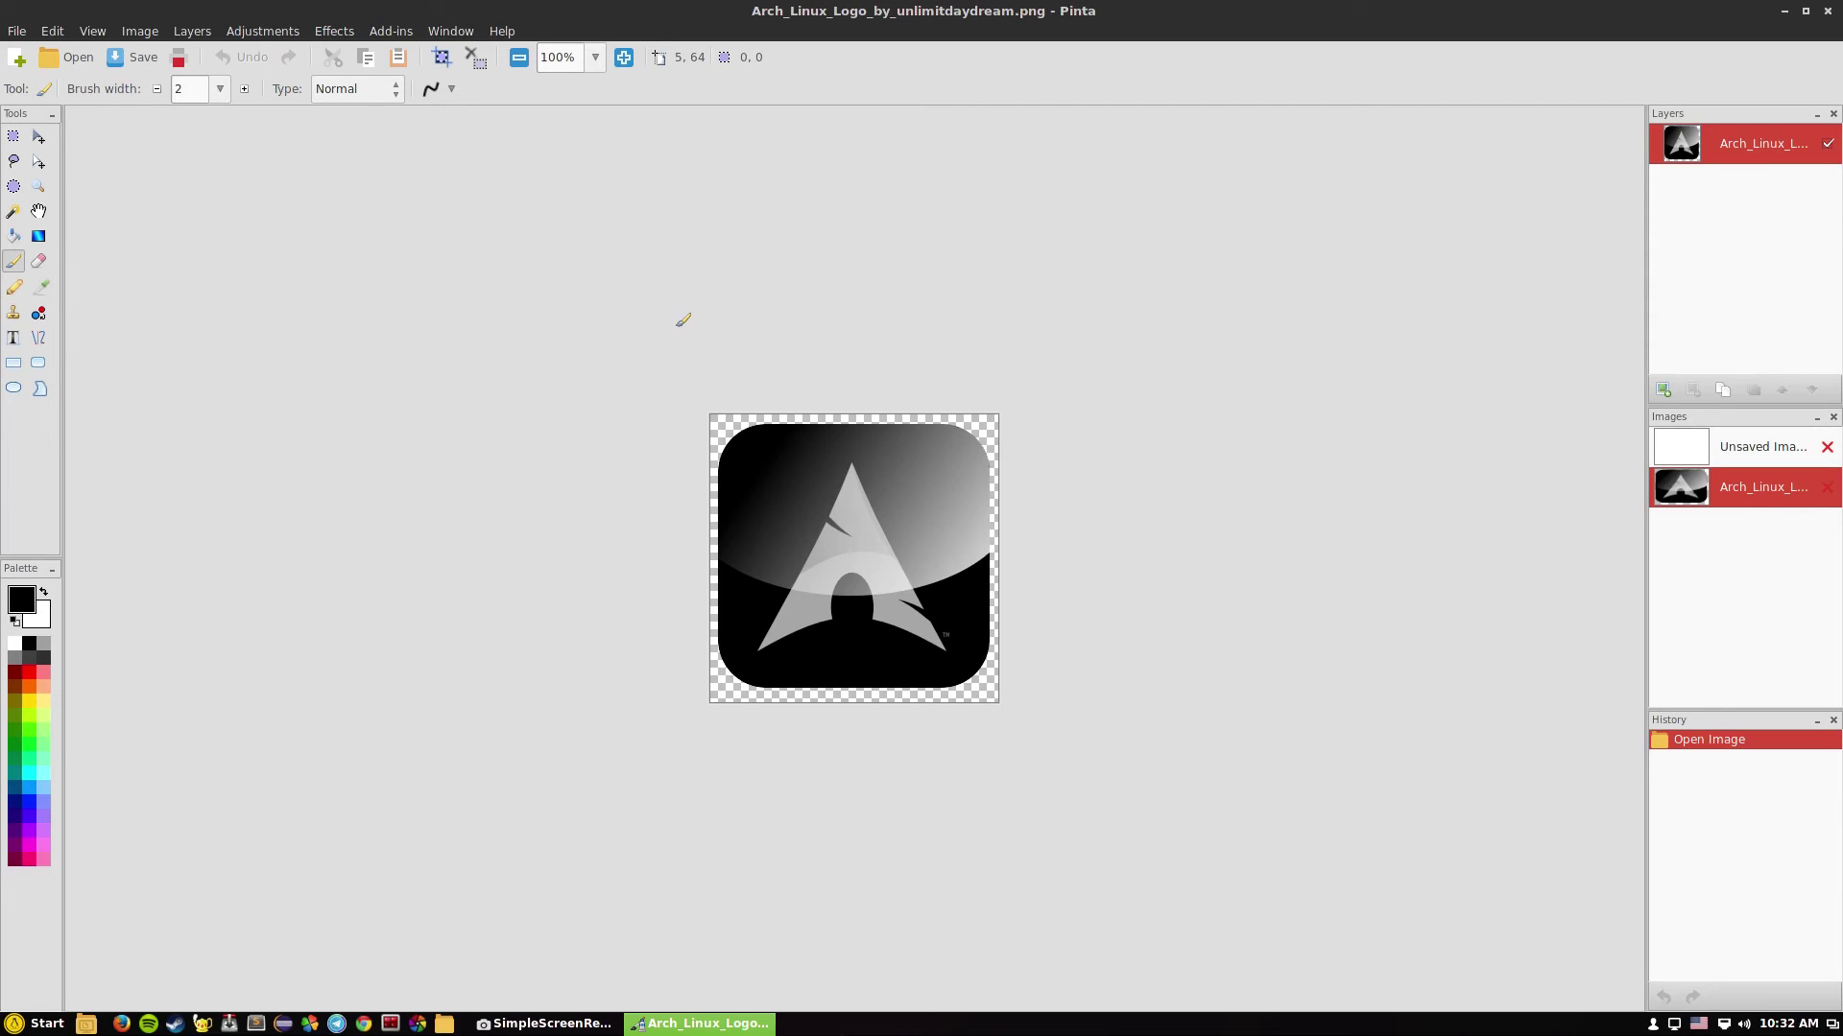
Select the Clone Stamp tool after briefly opening and closing the File menu
left_click(16, 32)
left_click(15, 34)
left_click(13, 313)
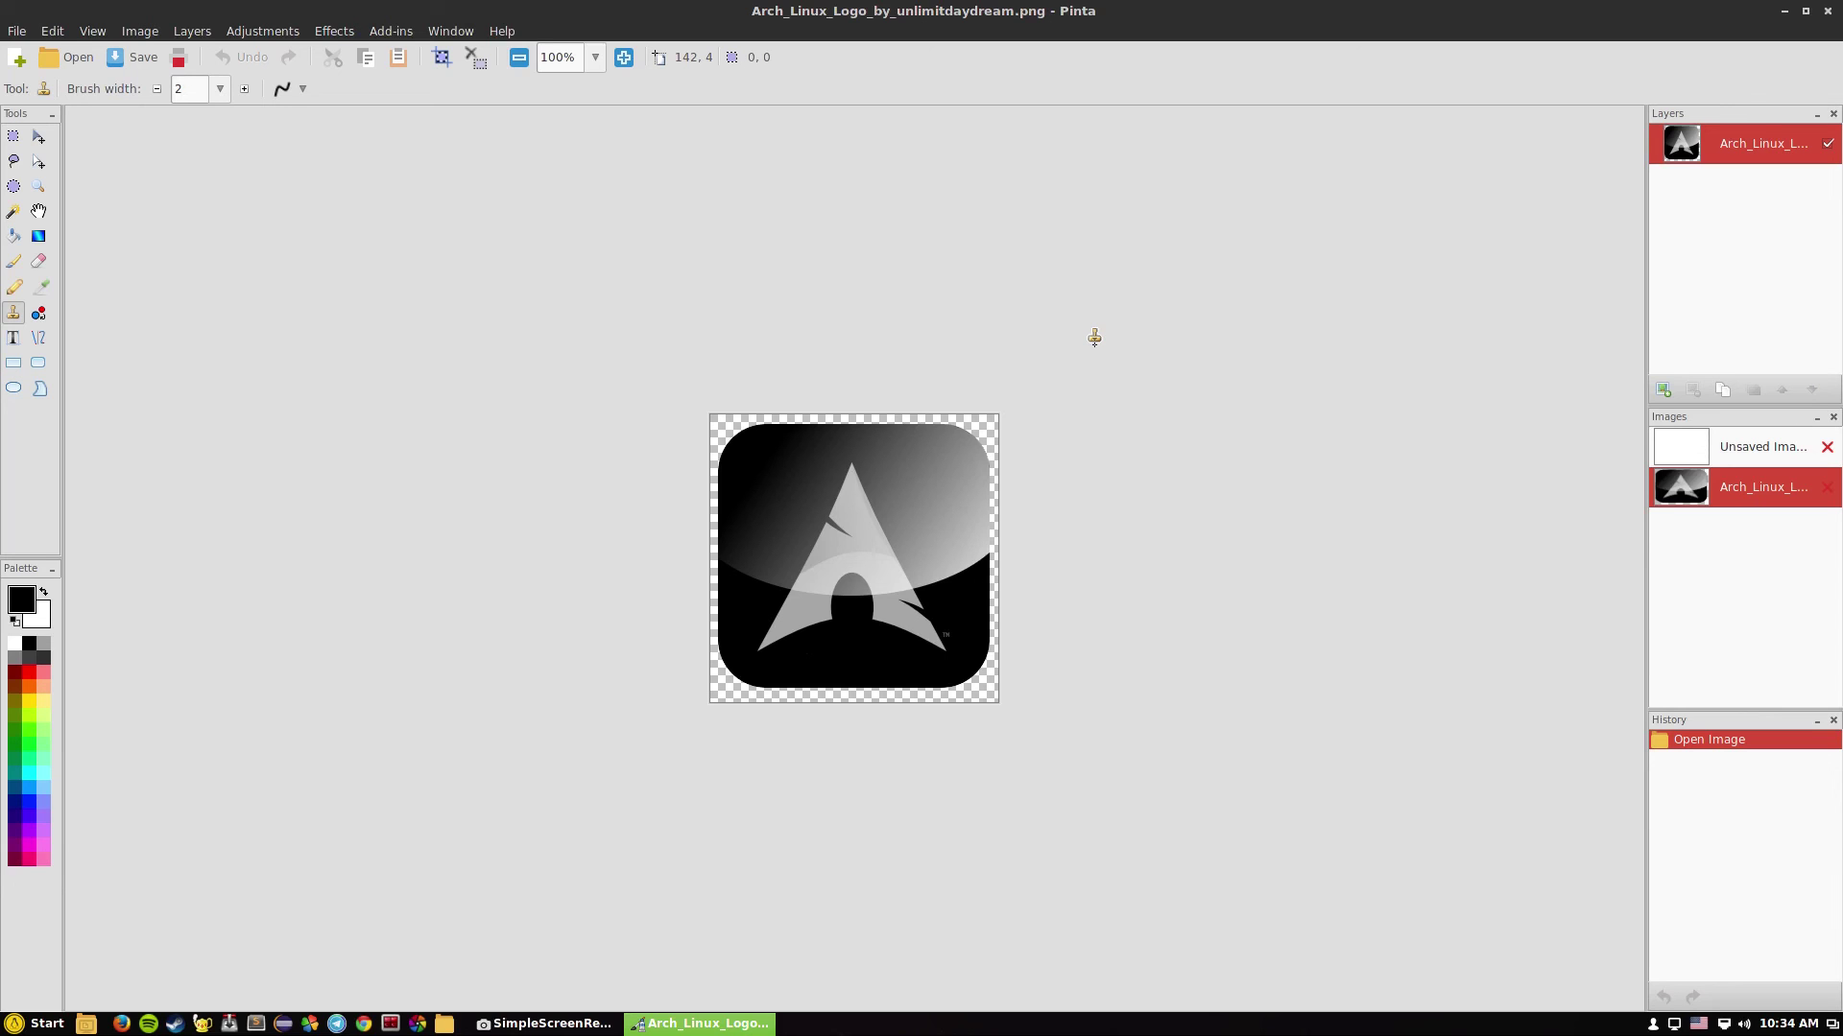
Restore Pinta from full screen to a smaller window by dragging its title bar
left_click_drag(1715, 13, 1316, 235)
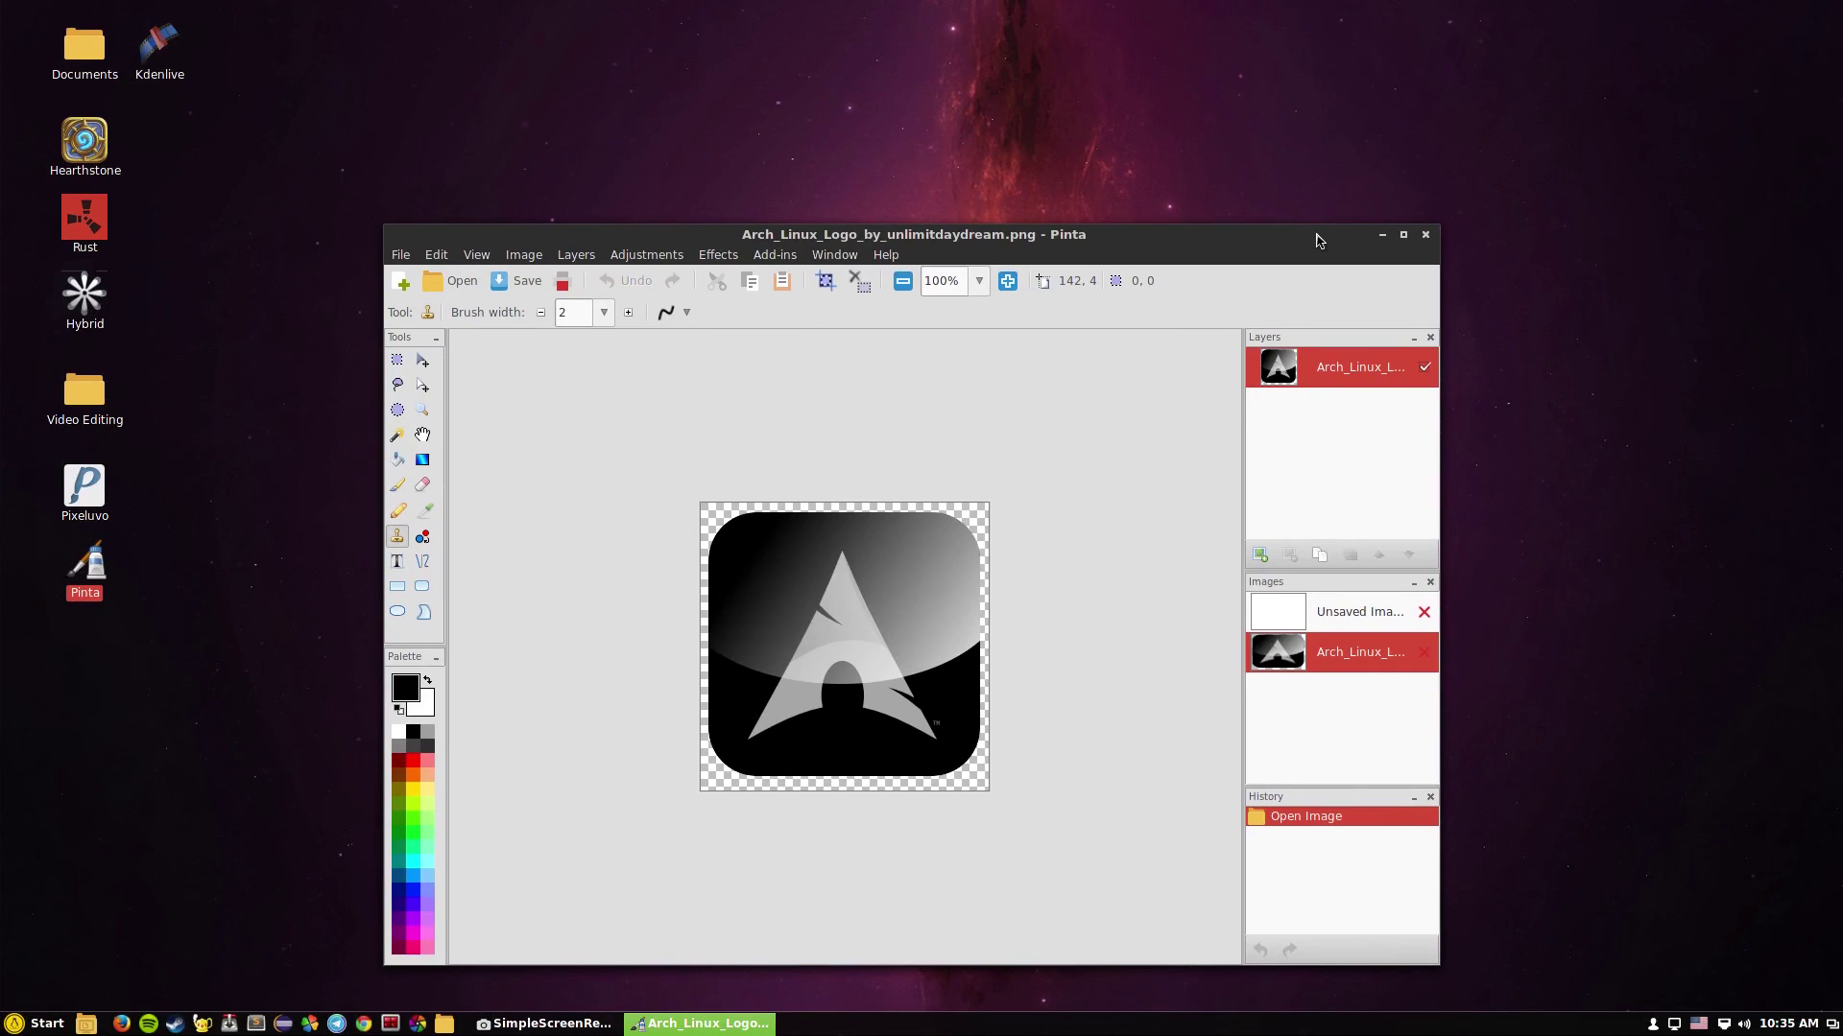